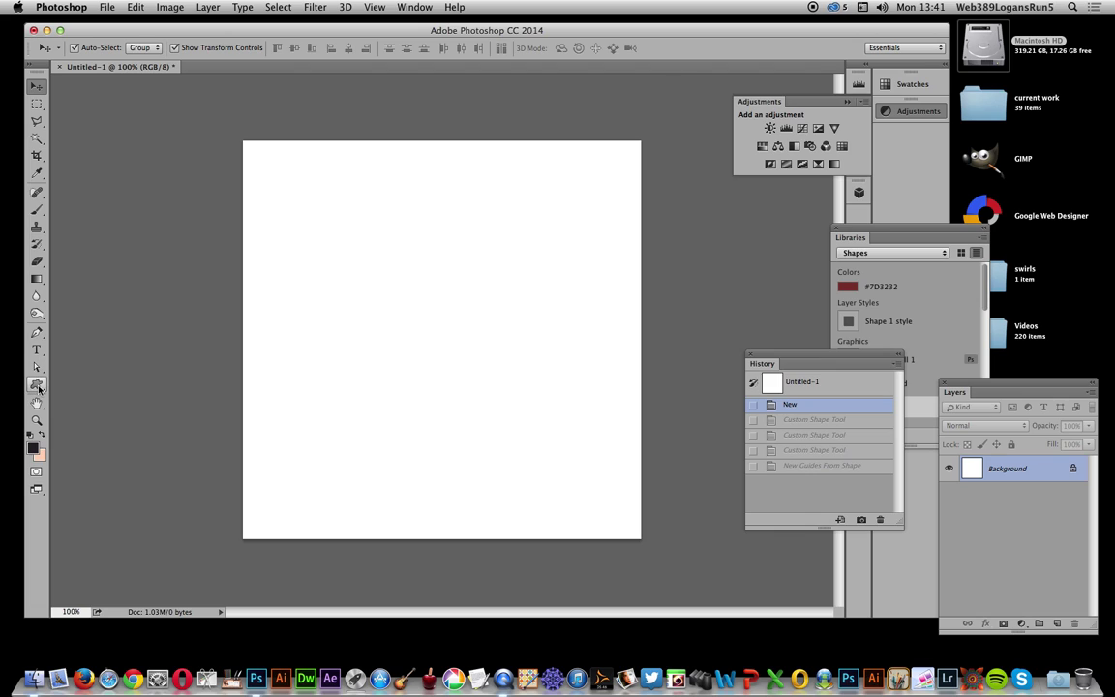
# Step: Draw a filled black angel custom shape, about 333 × 334 px, as the Shape 1 layer
pyautogui.click(36, 385)
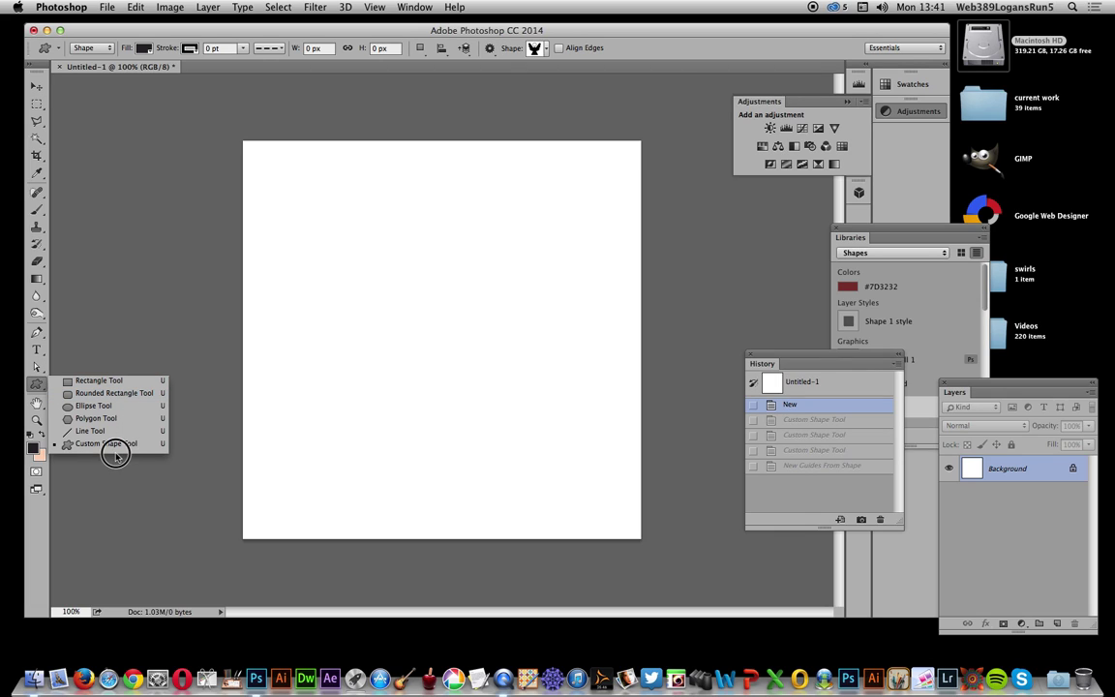
pyautogui.click(114, 445)
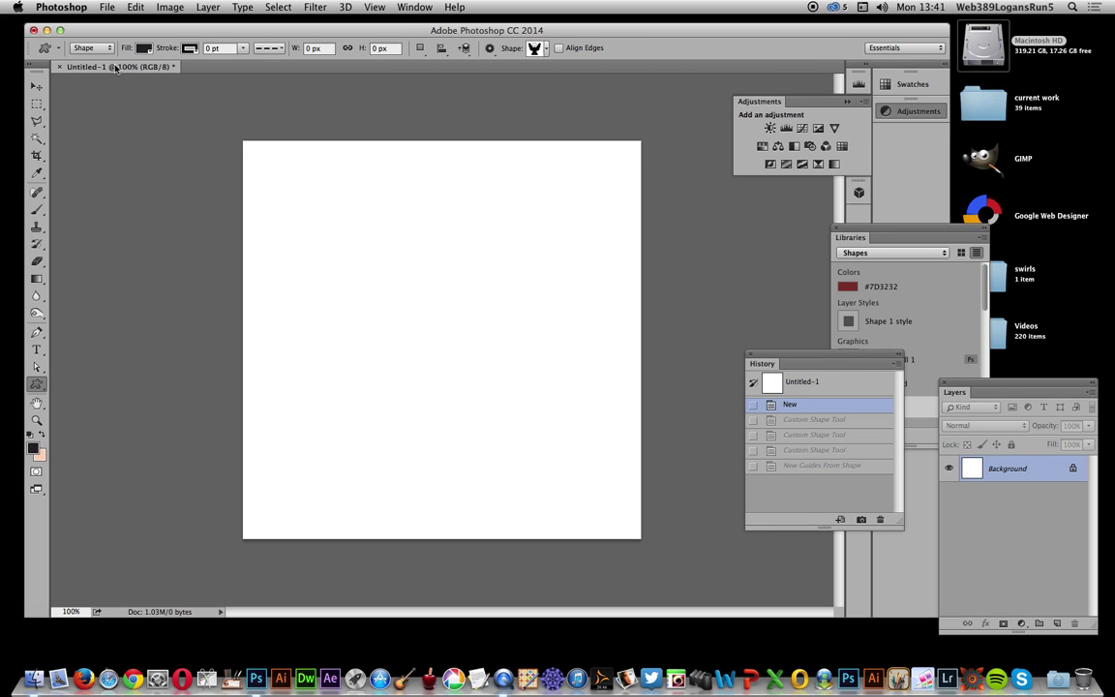
pyautogui.click(108, 51)
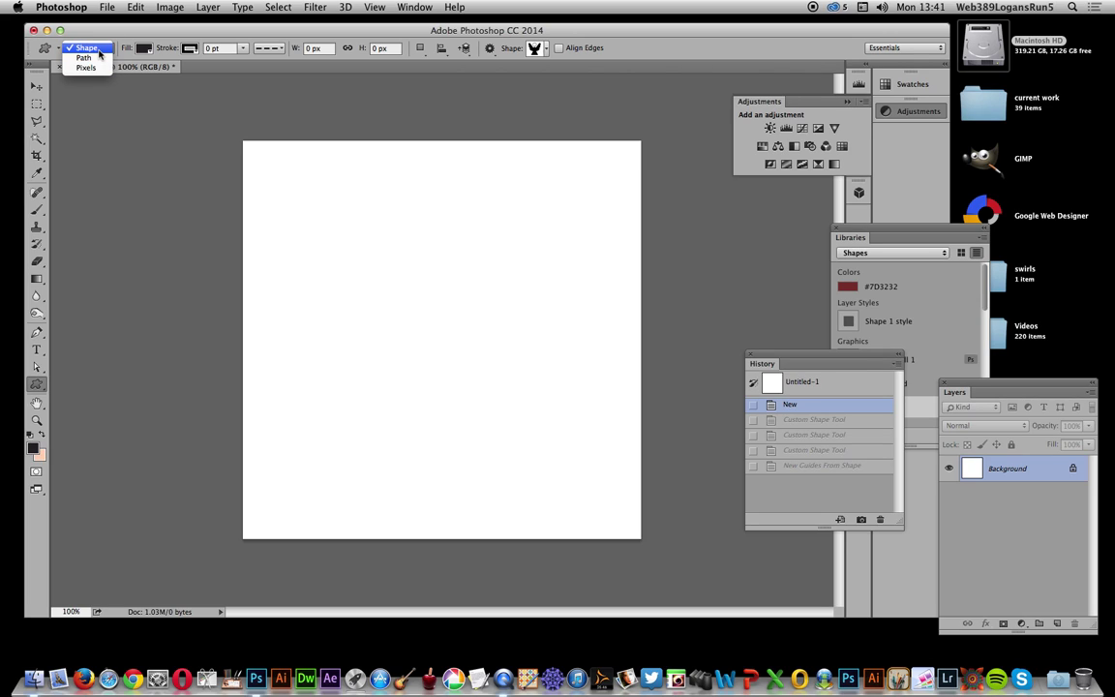
pyautogui.click(86, 47)
pyautogui.moveTo(293, 179); pyautogui.dragTo(518, 401)
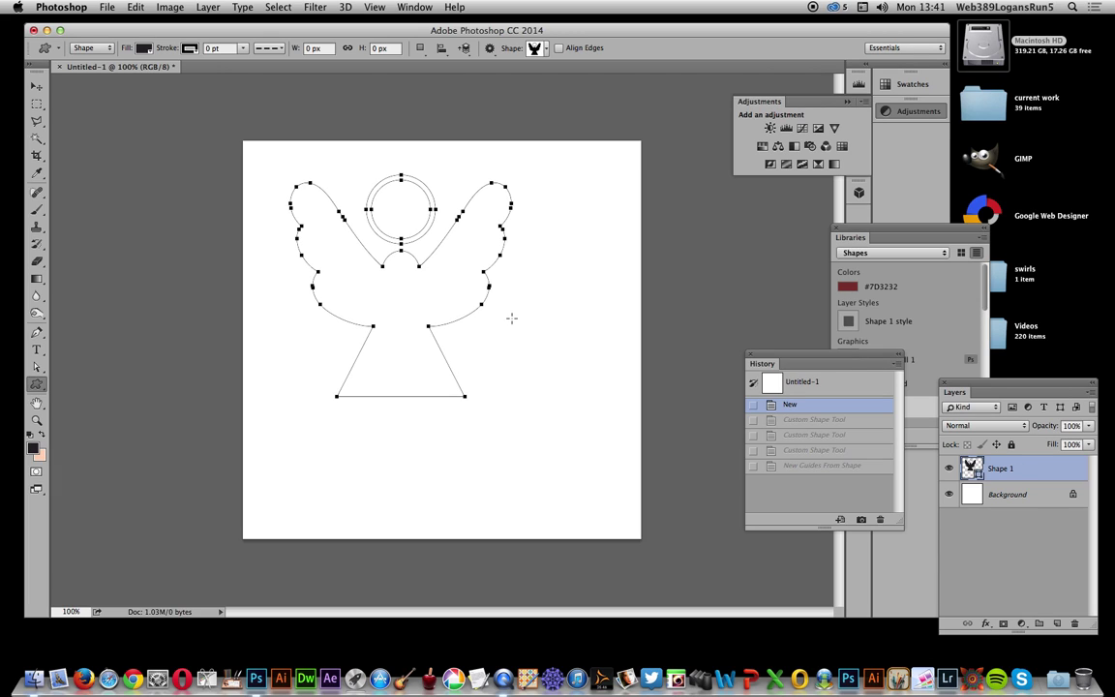
# Step: Generate guides around the angel's bounds with View > New Guides From Shape
pyautogui.click(374, 8)
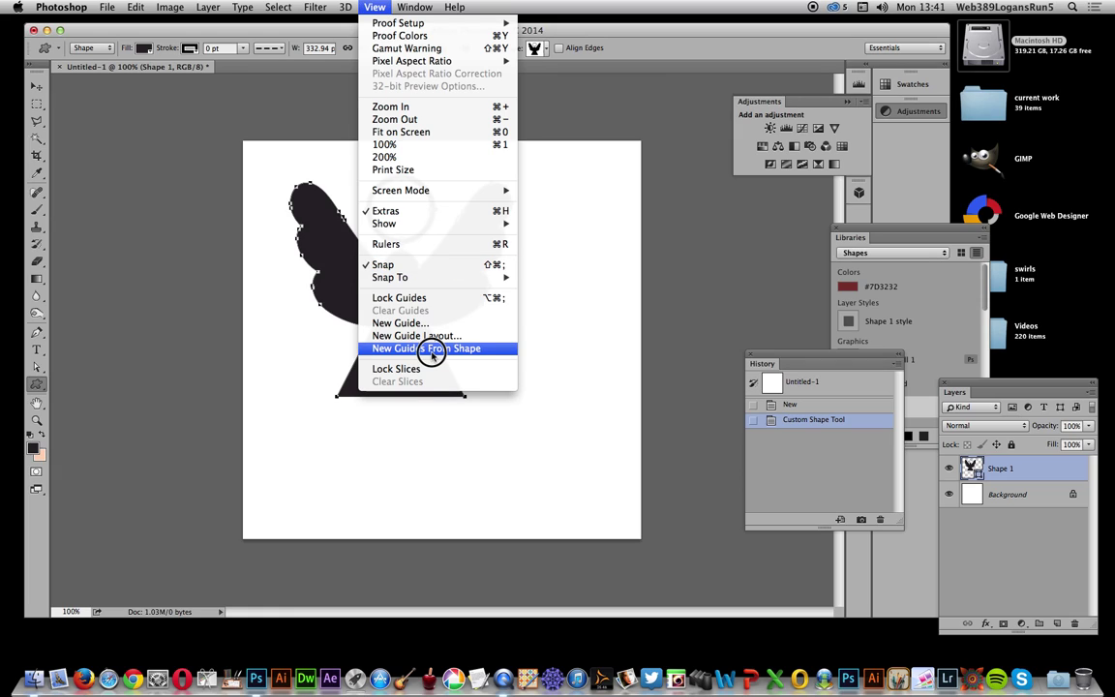
pyautogui.click(474, 350)
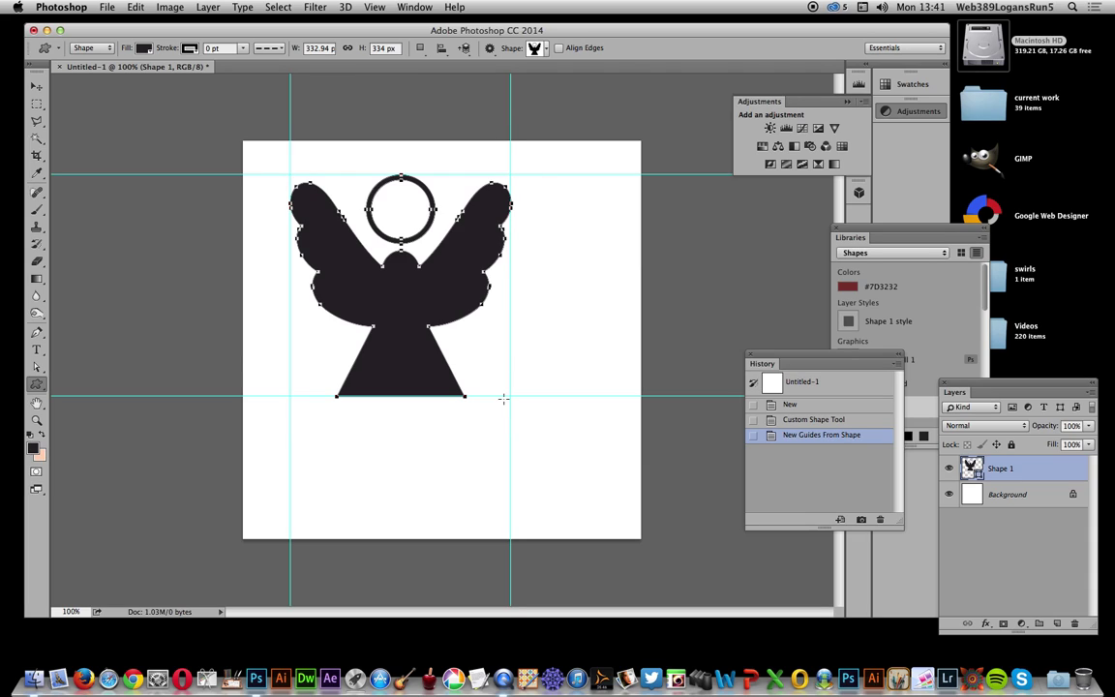
# Step: Free Transform the angel smaller and move it up on the canvas
pyautogui.click(37, 88)
pyautogui.moveTo(513, 396); pyautogui.dragTo(423, 297)
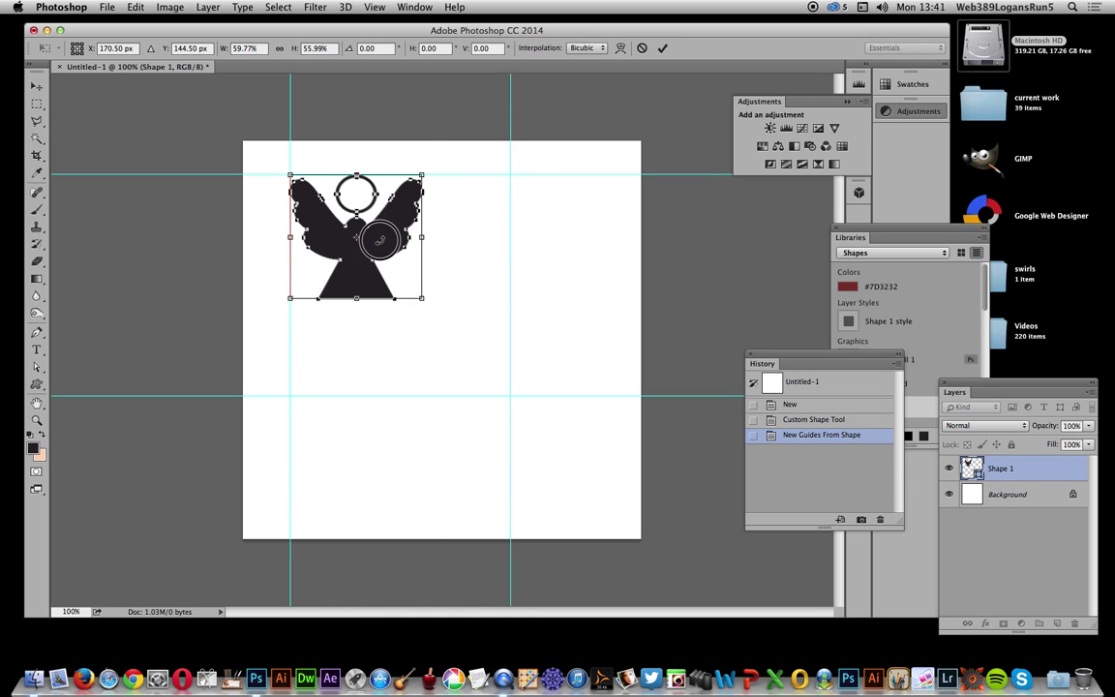
pyautogui.moveTo(379, 240); pyautogui.dragTo(395, 210)
pyautogui.click(662, 50)
# Step: Line the angel up with the guide and scale the Shape 1 copy to about 65%
pyautogui.click(485, 238)
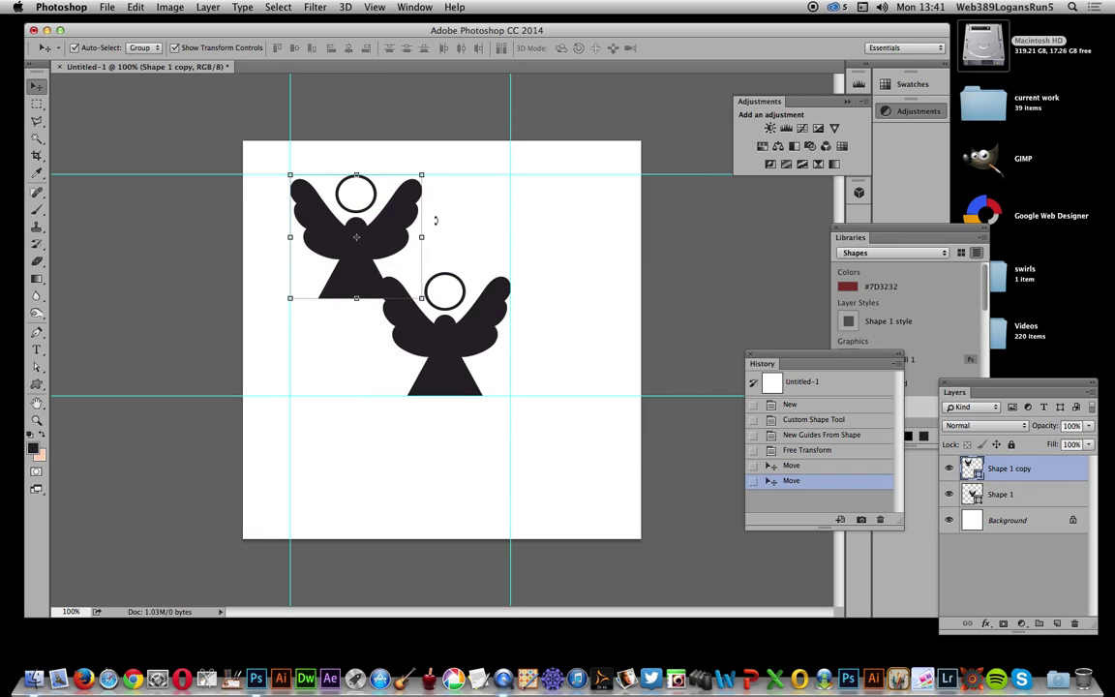
pyautogui.moveTo(423, 299); pyautogui.dragTo(372, 233)
pyautogui.press('Return')
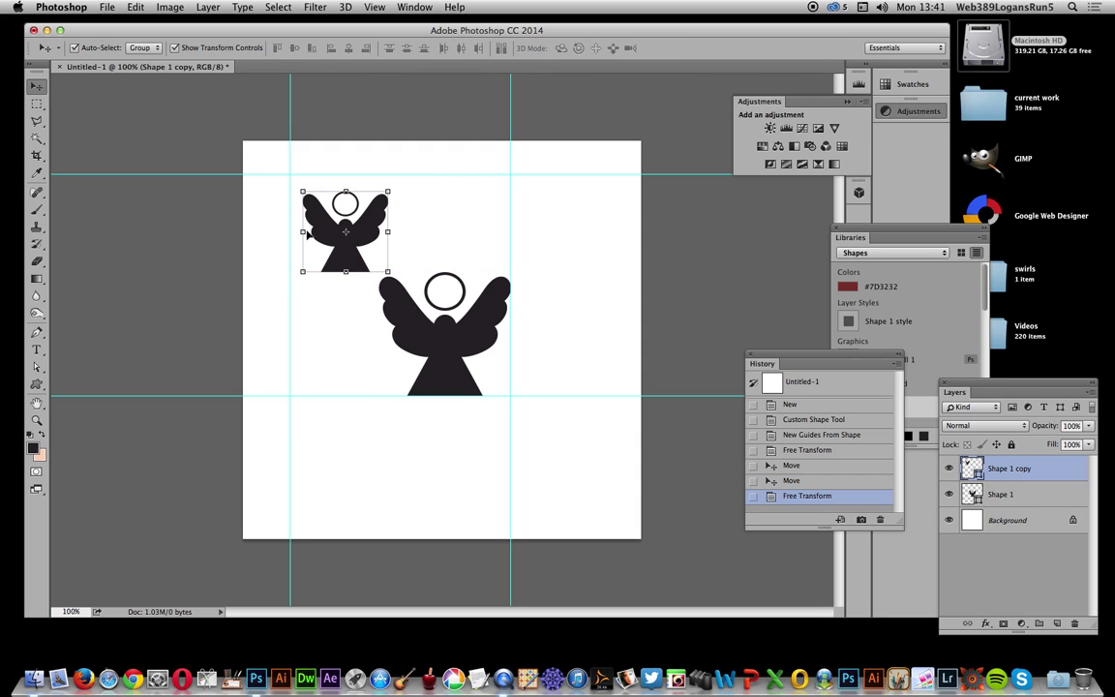
# Step: Create guides from the small angel copy's bounds and nudge it toward the large angel
pyautogui.click(377, 8)
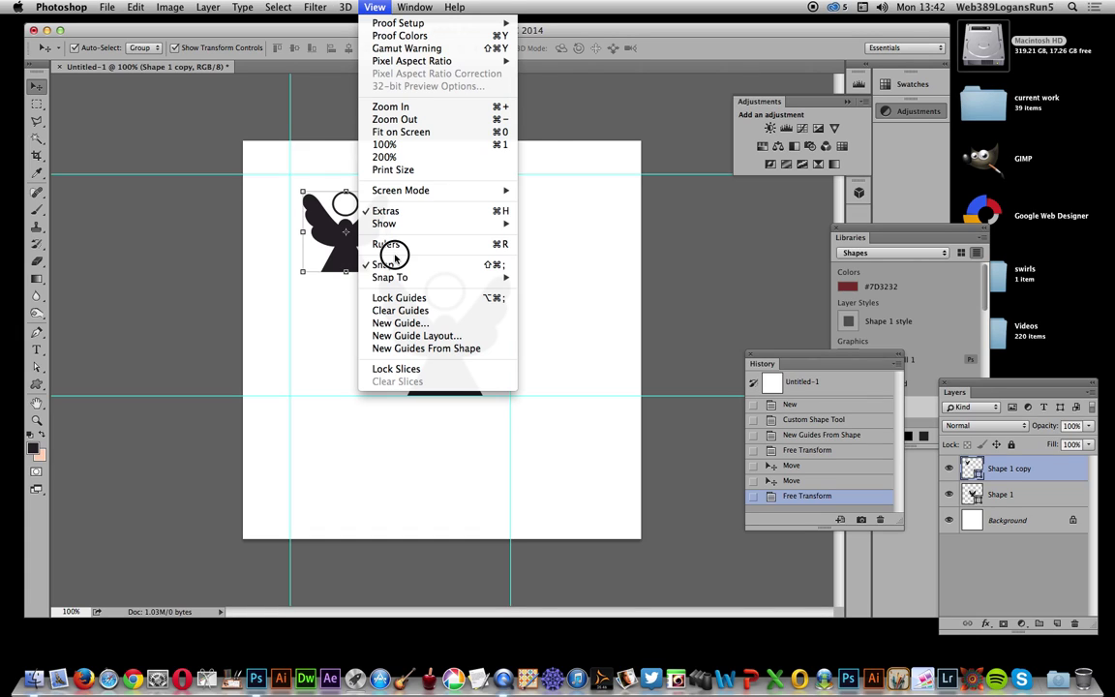
pyautogui.click(455, 348)
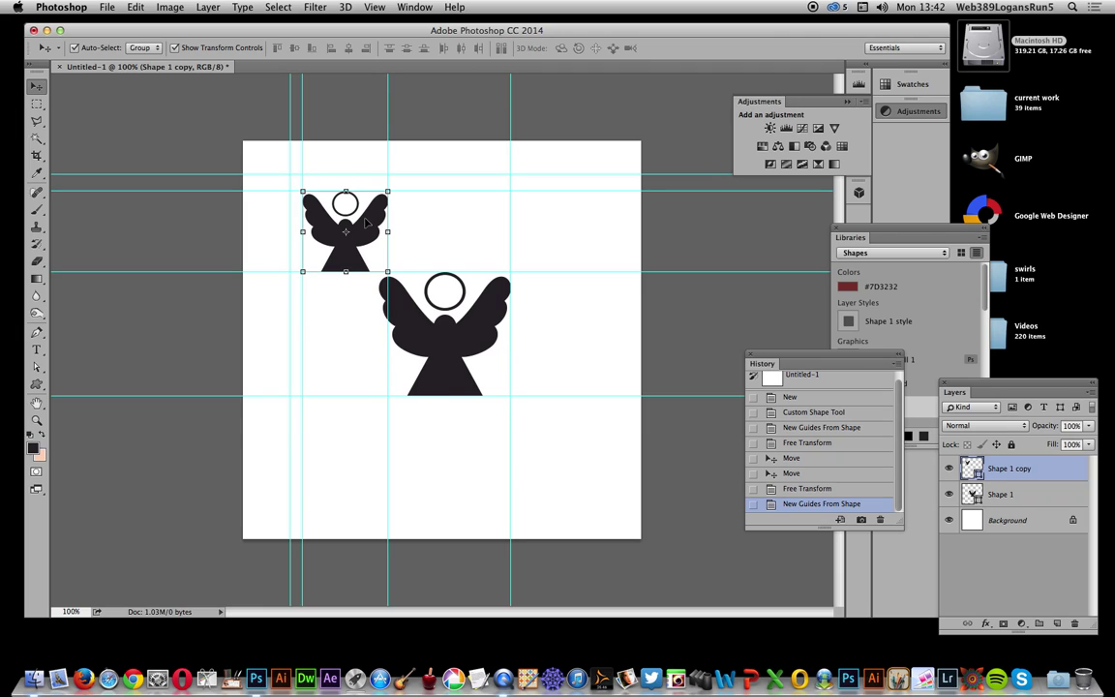
pyautogui.moveTo(376, 221)
pyautogui.mouseDown()
pyautogui.moveTo(388, 304)
pyautogui.moveTo(447, 271)
pyautogui.moveTo(437, 225)
pyautogui.moveTo(378, 200)
pyautogui.moveTo(368, 208)
pyautogui.moveTo(379, 217)
pyautogui.mouseUp()
# Step: Delete both angel shape layers and clear all guides, leaving only Background
pyautogui.press('BackSpace')
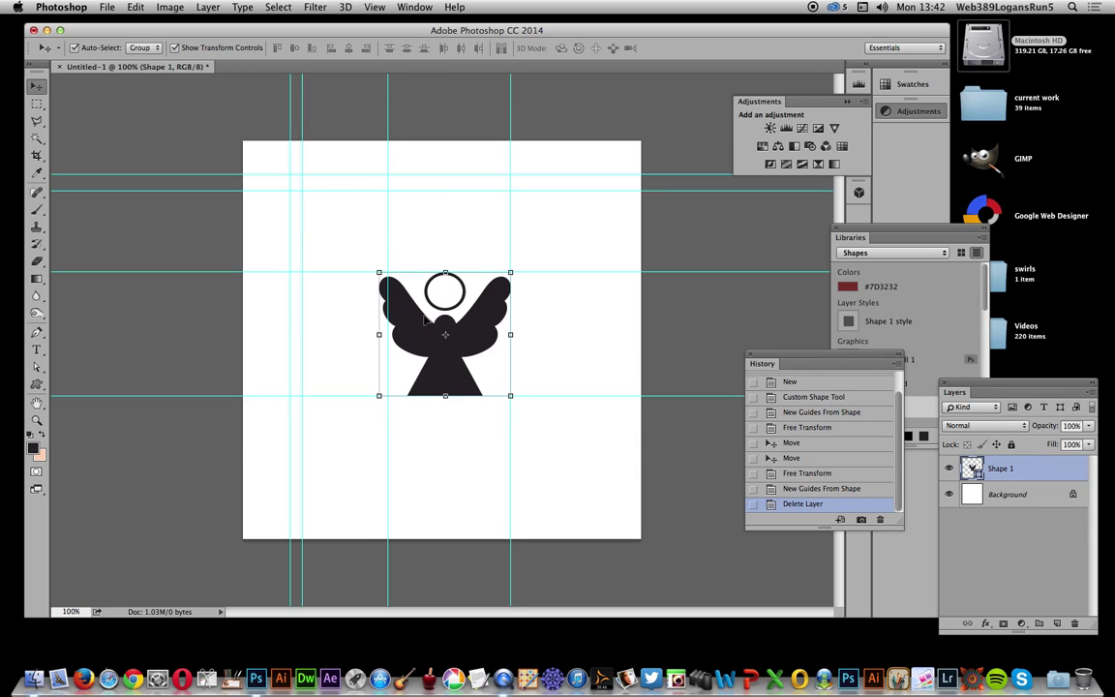
pyautogui.press('BackSpace')
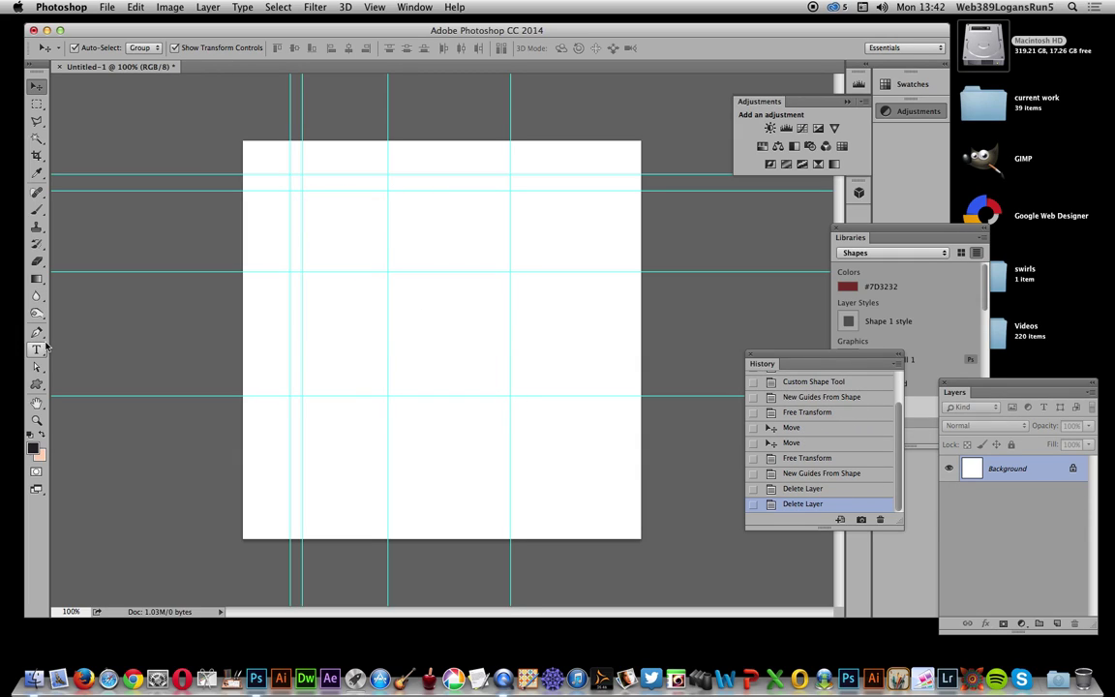
pyautogui.click(368, 7)
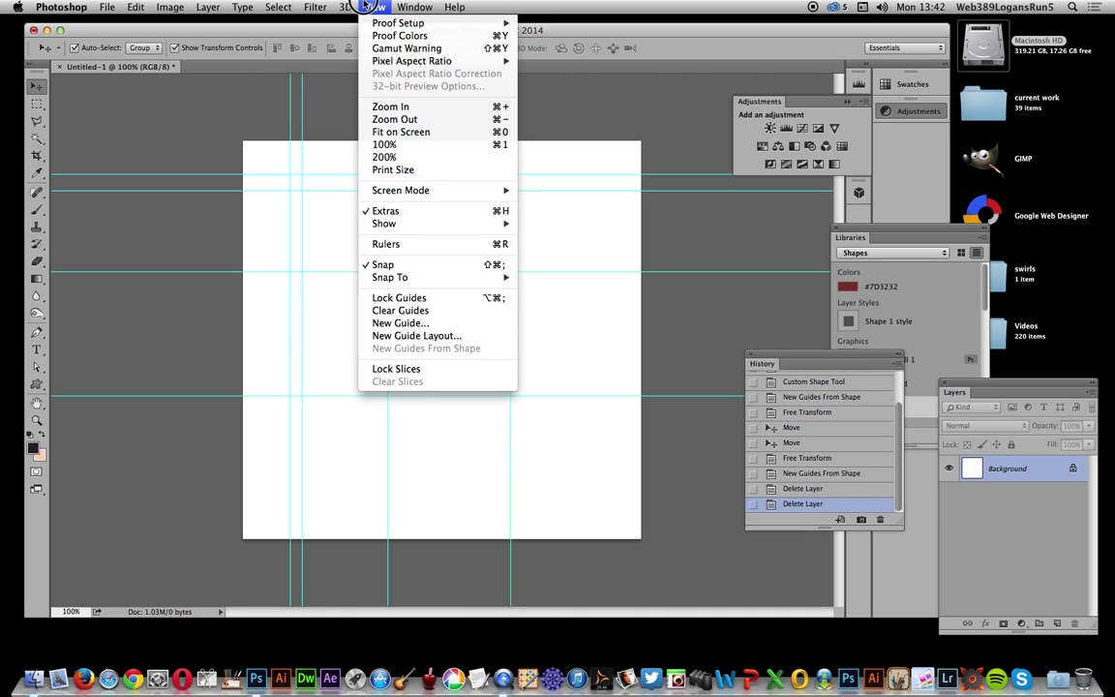
pyautogui.click(408, 310)
pyautogui.press('o')
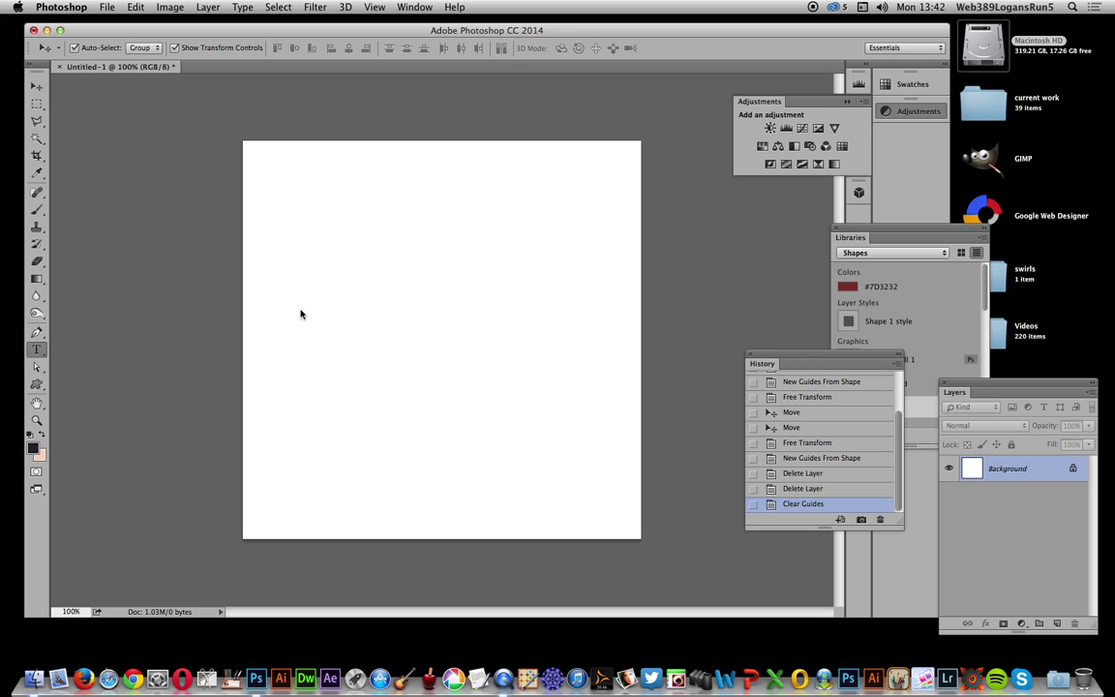
# Step: Type the word 'guide' in Gill Sans UltraBold on the left side of the canvas
pyautogui.press('t')
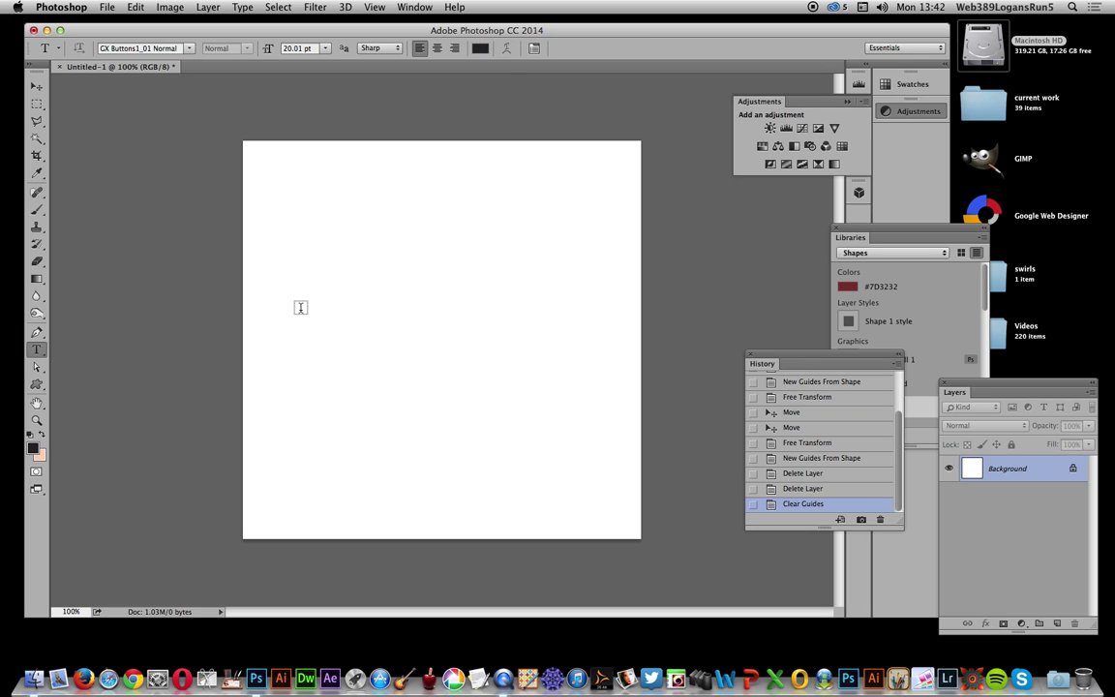
pyautogui.click(305, 302)
pyautogui.click(191, 54)
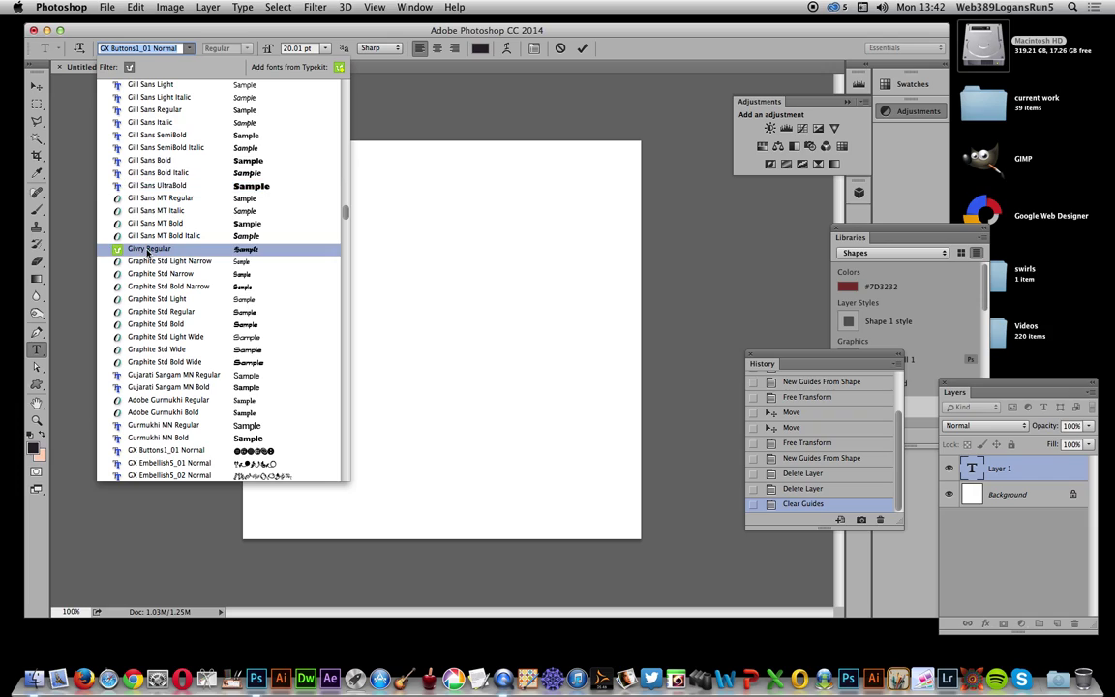
pyautogui.click(145, 184)
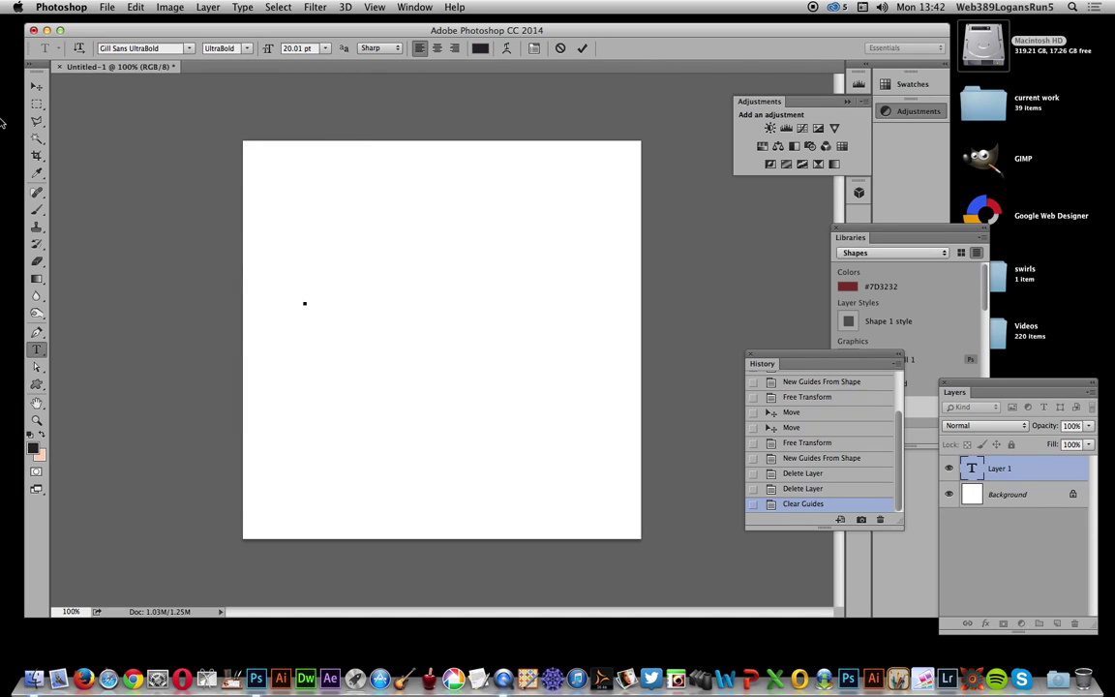
pyautogui.write('guide')
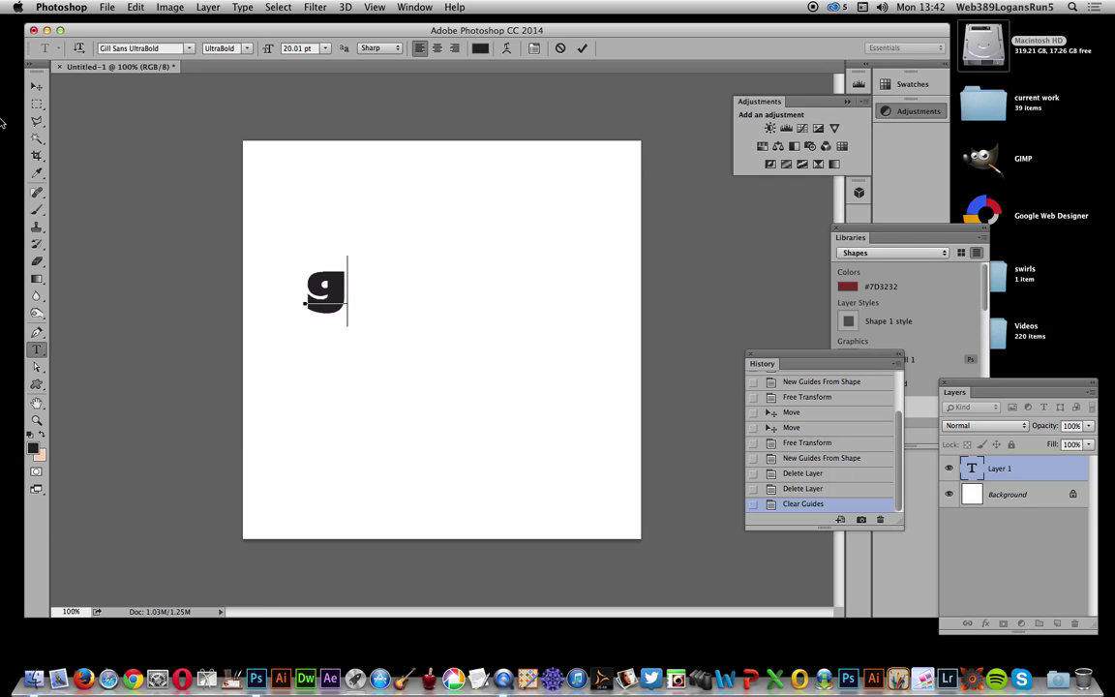
pyautogui.click(582, 47)
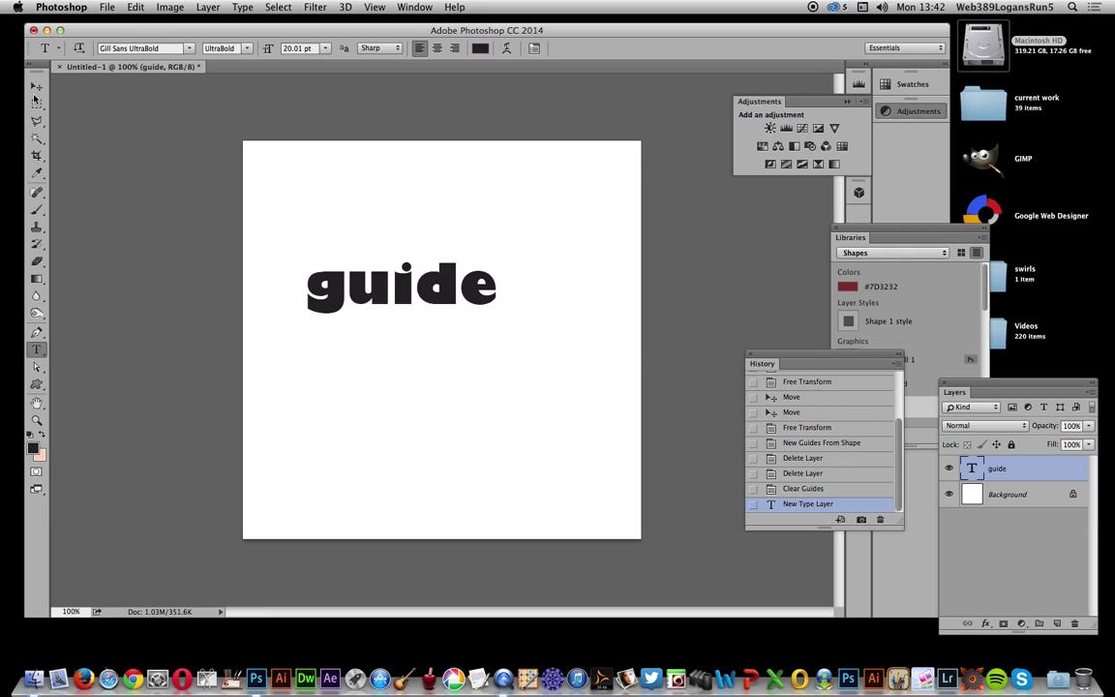
pyautogui.click(36, 86)
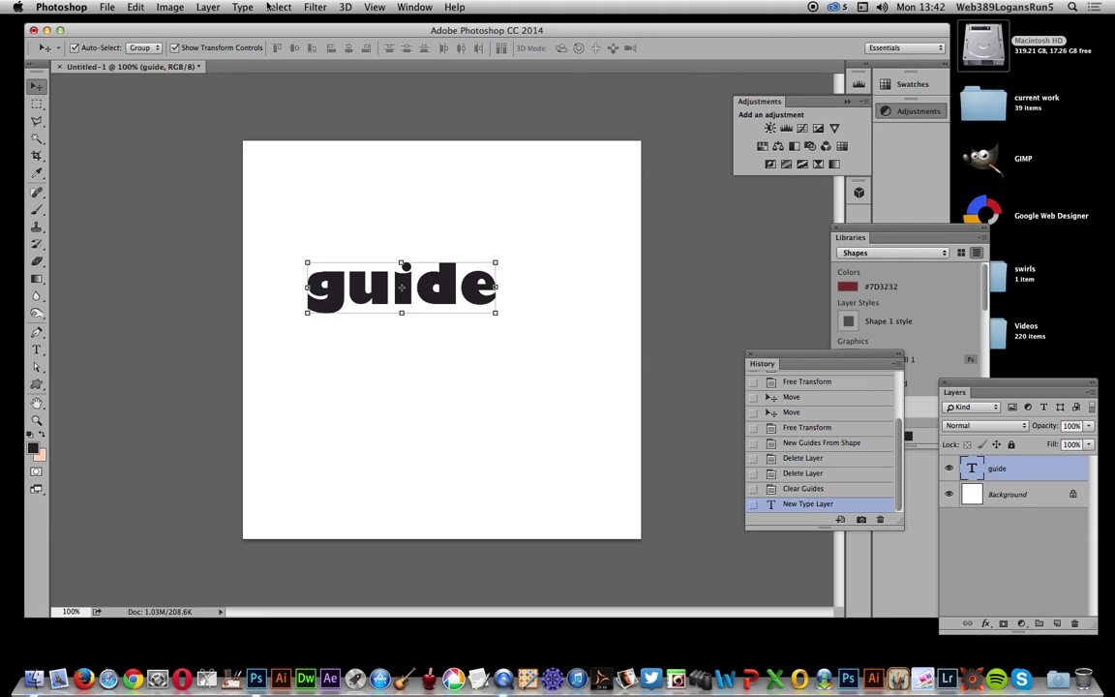
# Step: Enlarge the letter A with Free Transform and move it to the top-left
pyautogui.click(375, 7)
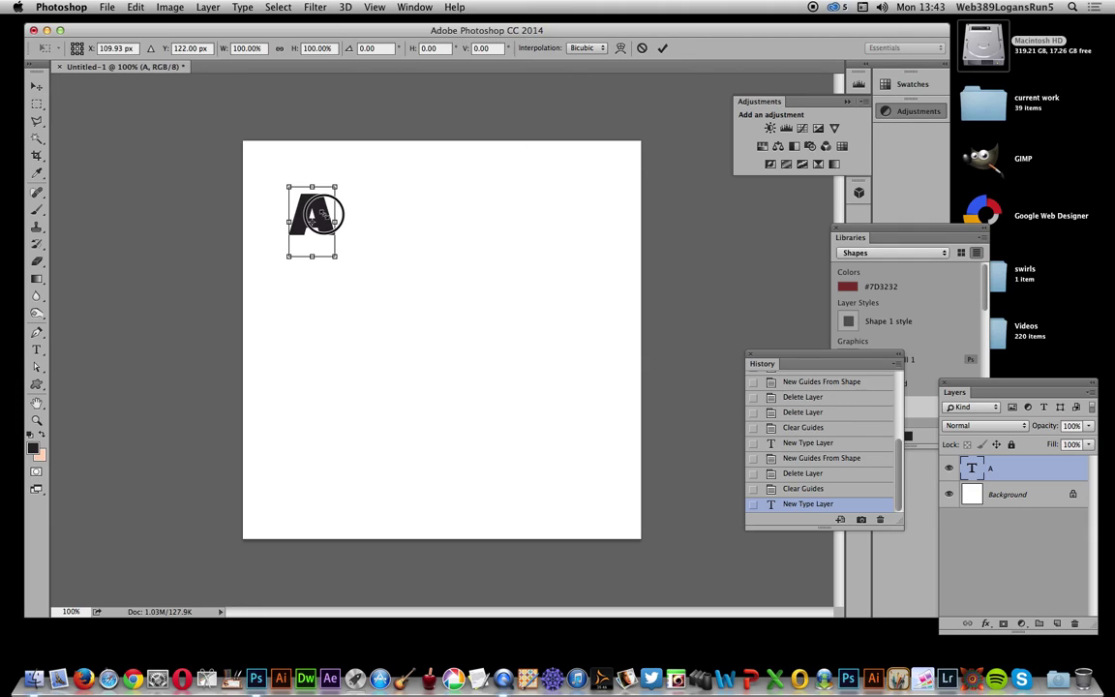
pyautogui.moveTo(336, 218); pyautogui.dragTo(423, 336)
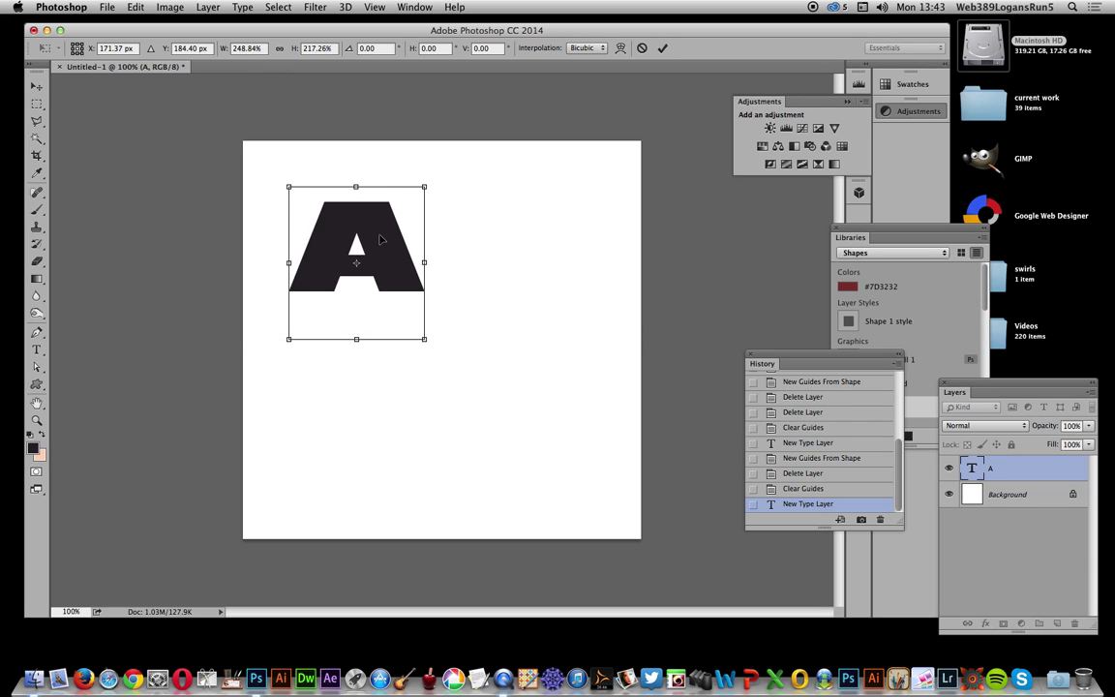
pyautogui.moveTo(381, 231); pyautogui.dragTo(368, 204)
pyautogui.press('Return')
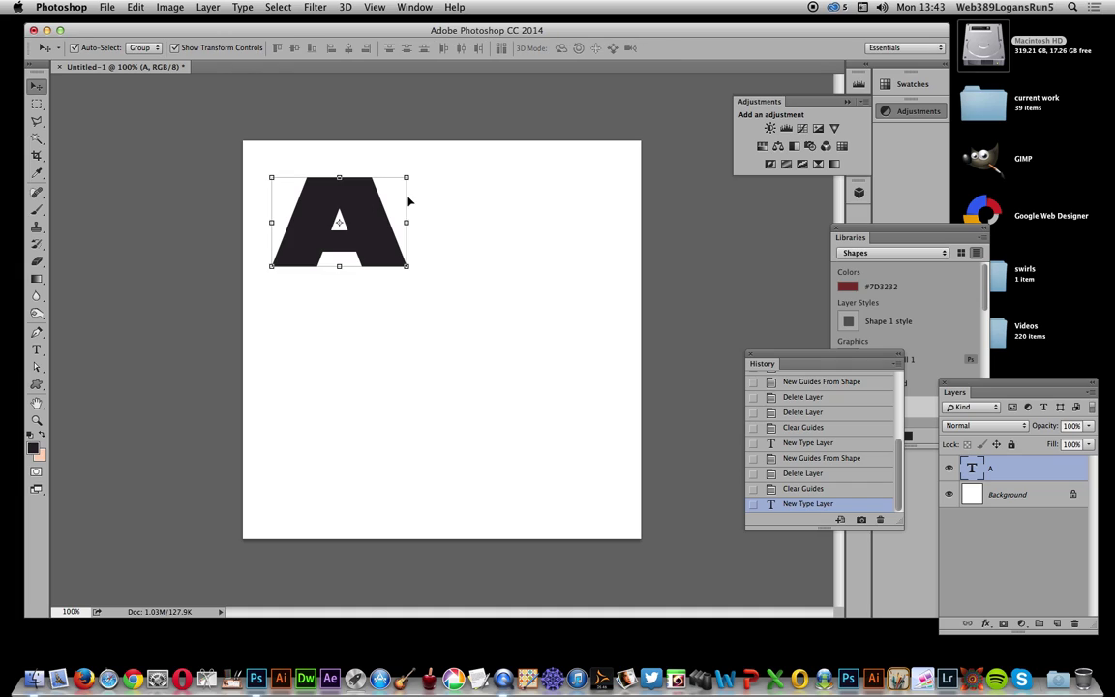
pyautogui.click(77, 321)
# Step: Add a small letter 'b' as a new type layer near the canvas centre
pyautogui.click(36, 349)
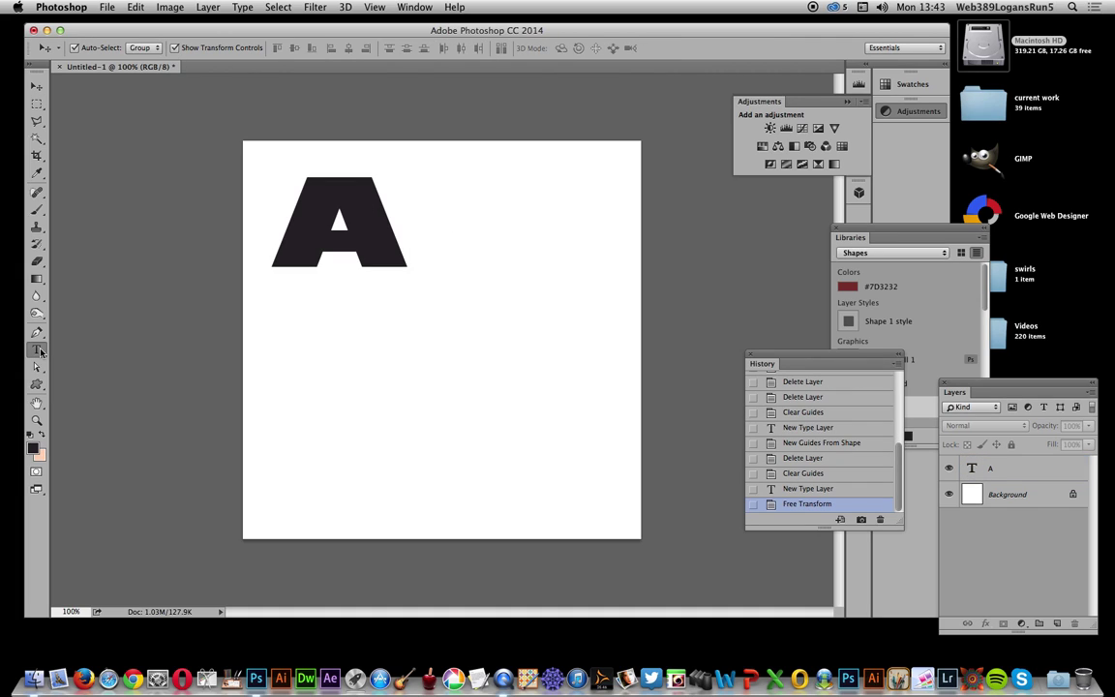
pyautogui.click(337, 360)
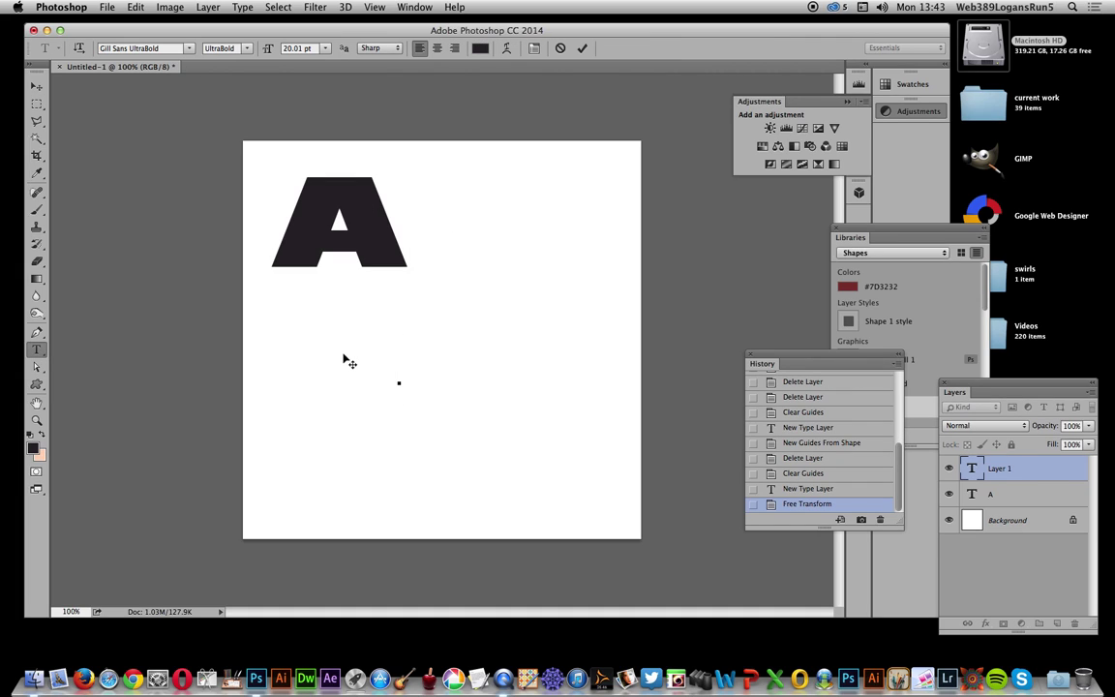
pyautogui.write('b')
pyautogui.click(37, 86)
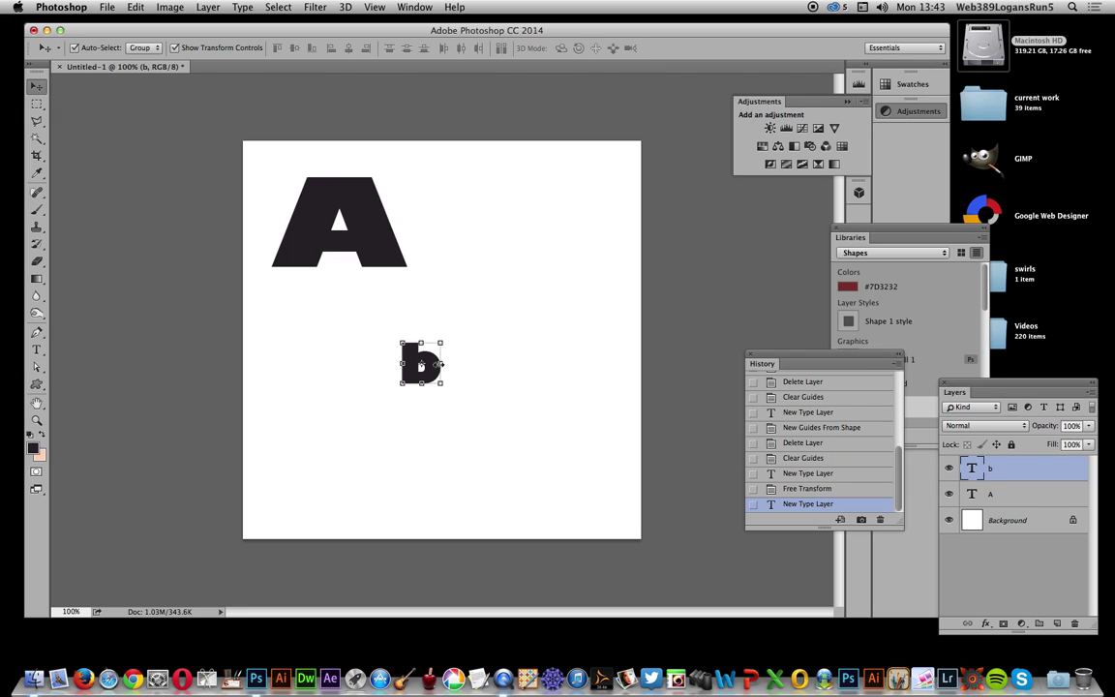
# Step: Create guides from the bounds of the letter b and then the letter A
pyautogui.click(346, 8)
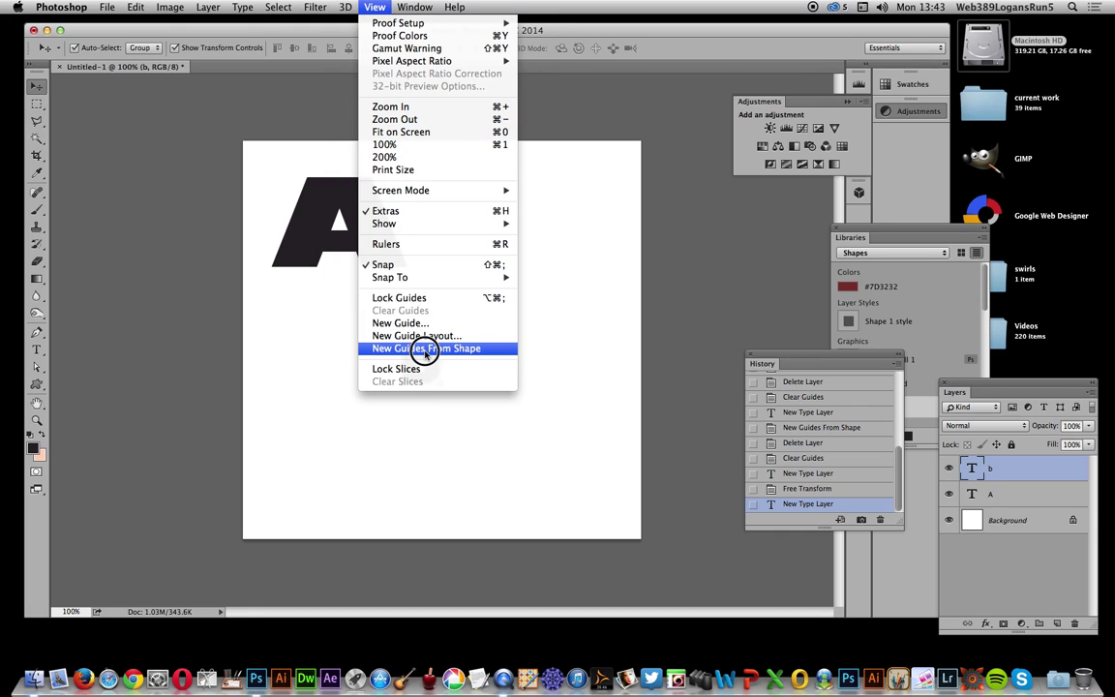
pyautogui.click(426, 348)
pyautogui.click(360, 227)
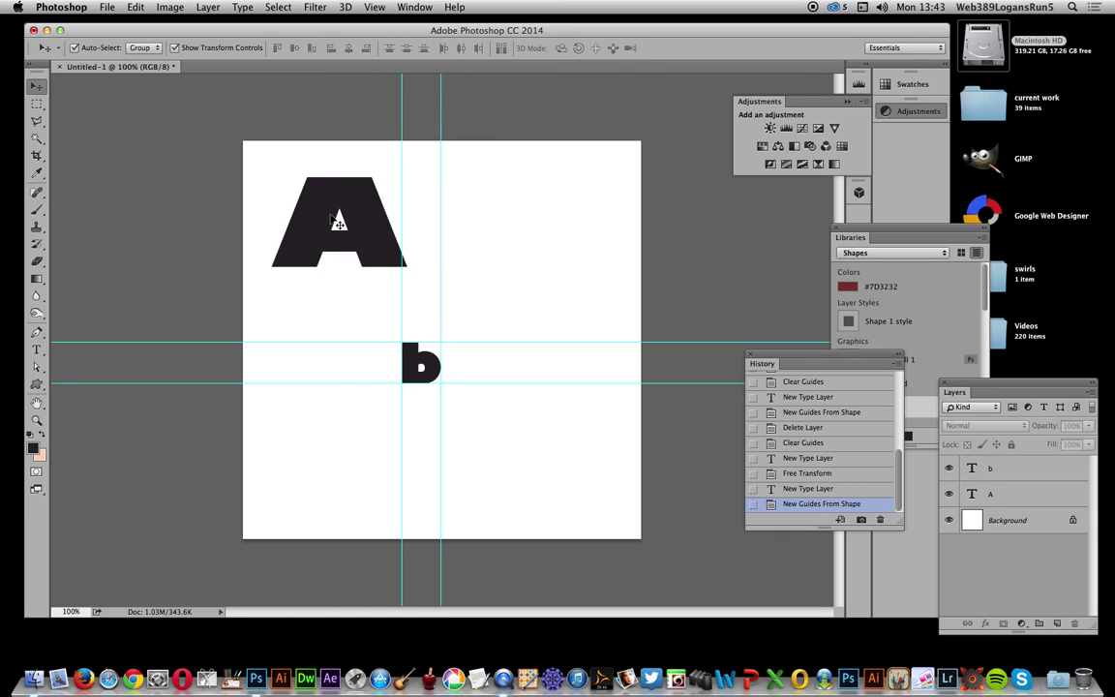
pyautogui.click(376, 6)
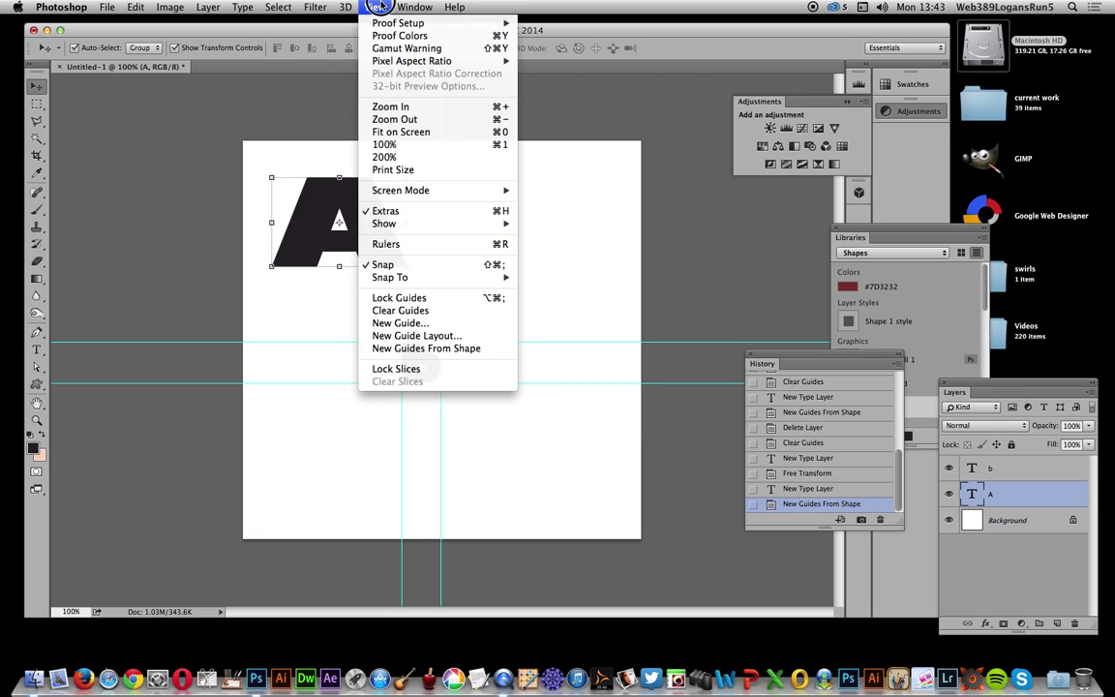
pyautogui.click(412, 348)
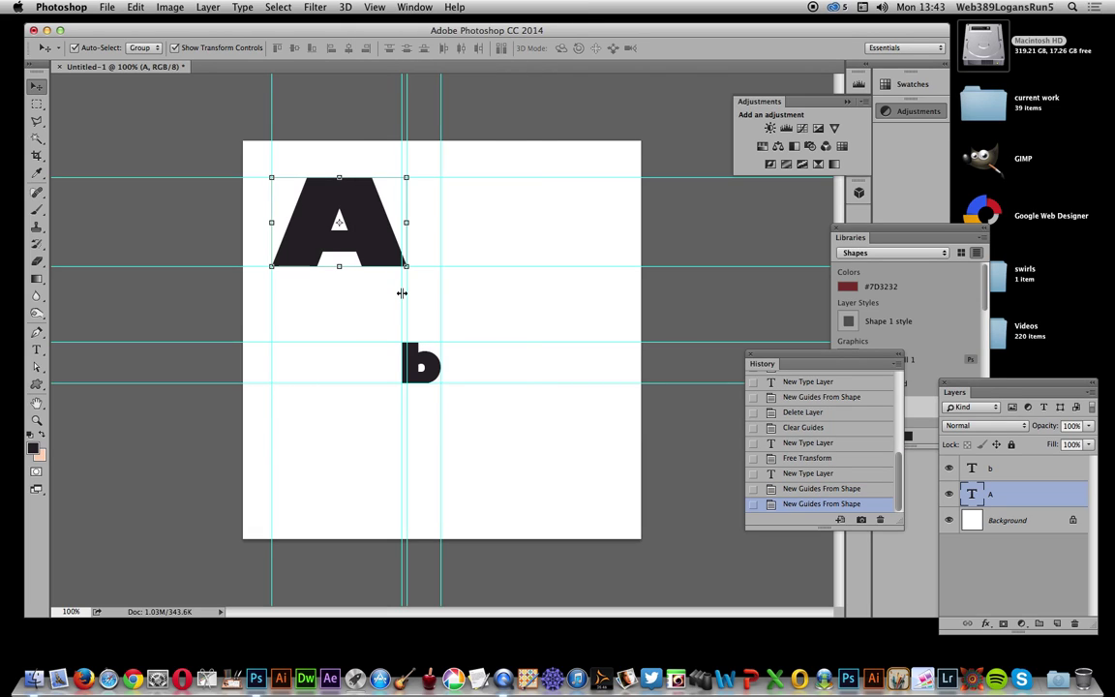
pyautogui.click(491, 200)
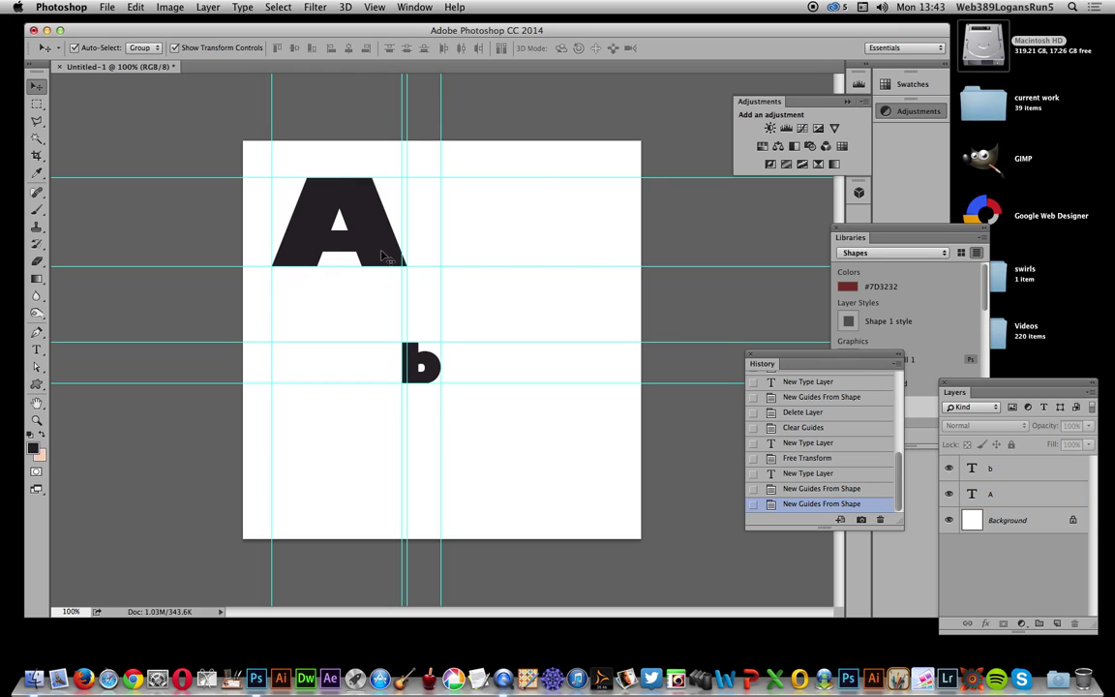
# Step: Delete the letter A layer and move the b to the canvas top-left
pyautogui.click(356, 232)
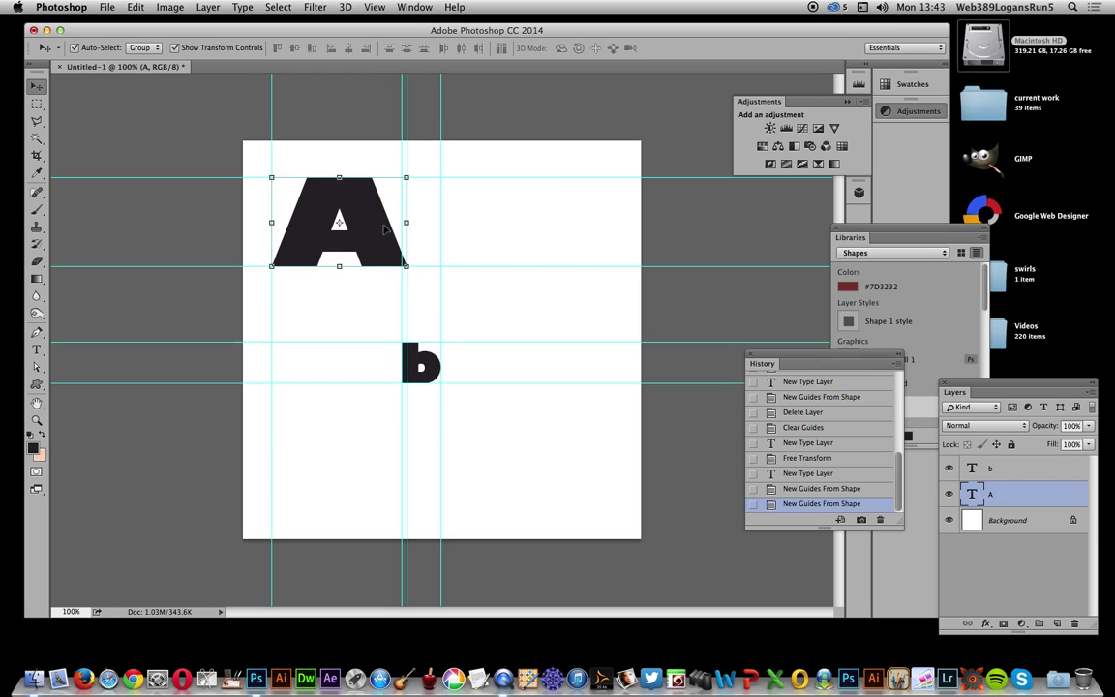
pyautogui.press('Delete')
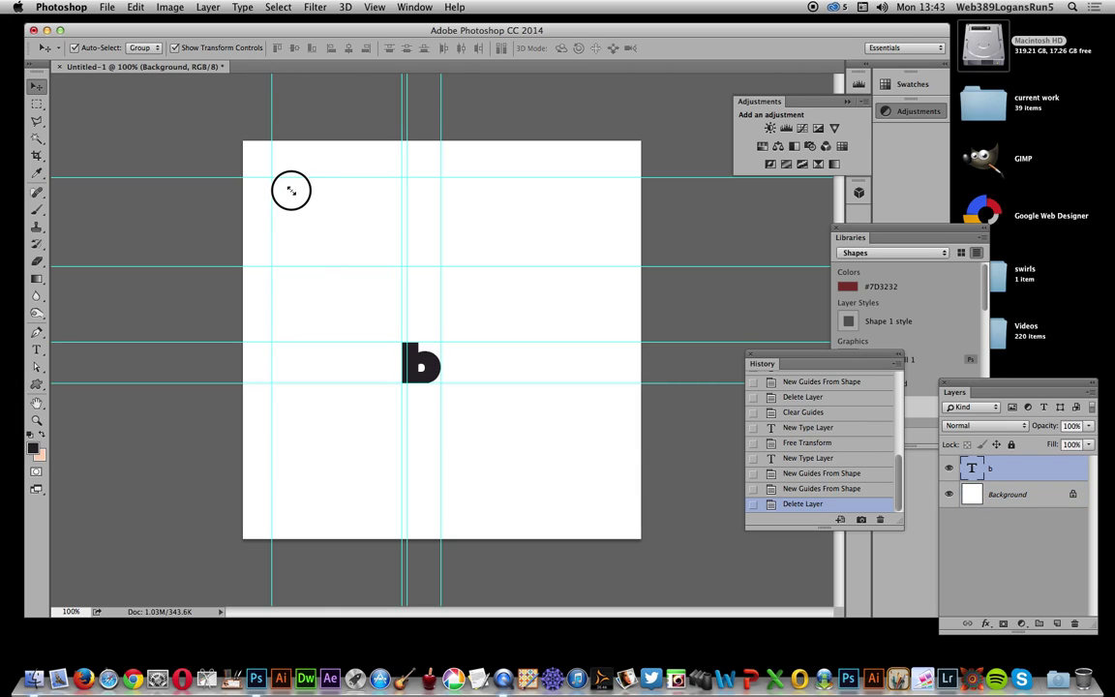
pyautogui.moveTo(437, 369); pyautogui.dragTo(295, 192)
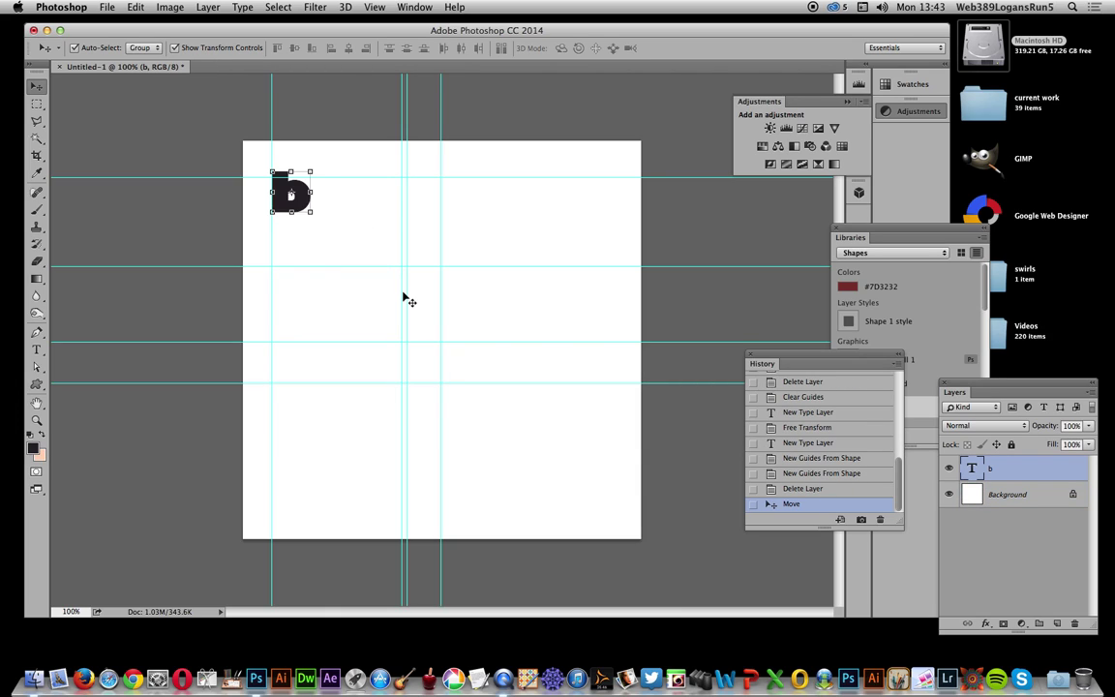
pyautogui.click(311, 211)
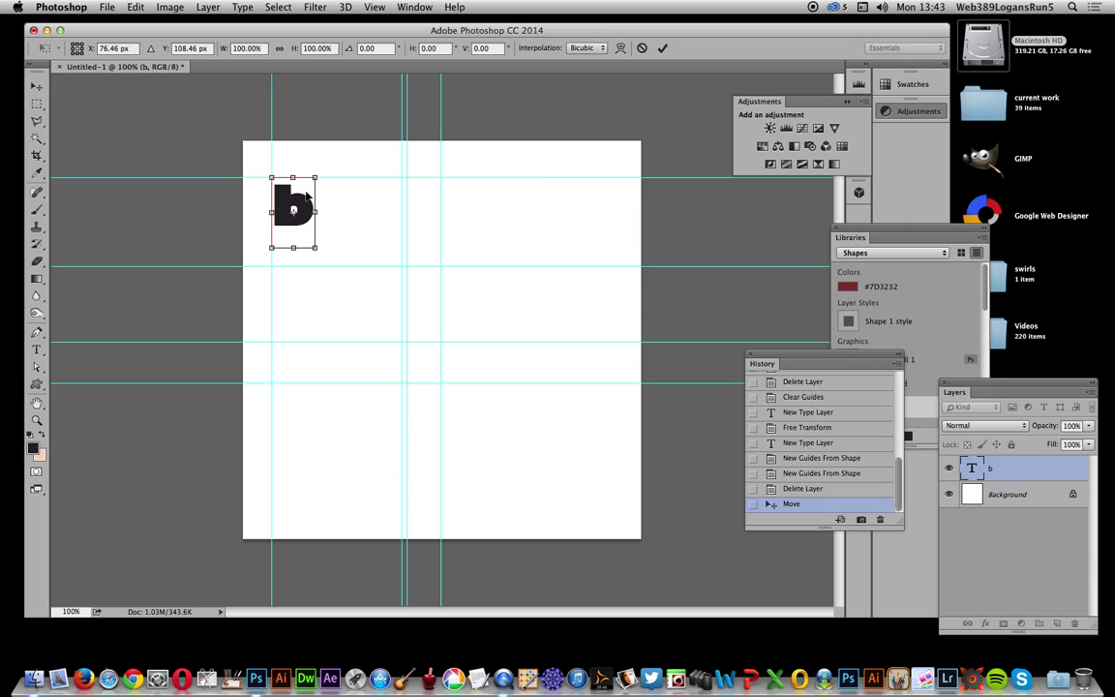
pyautogui.click(299, 198)
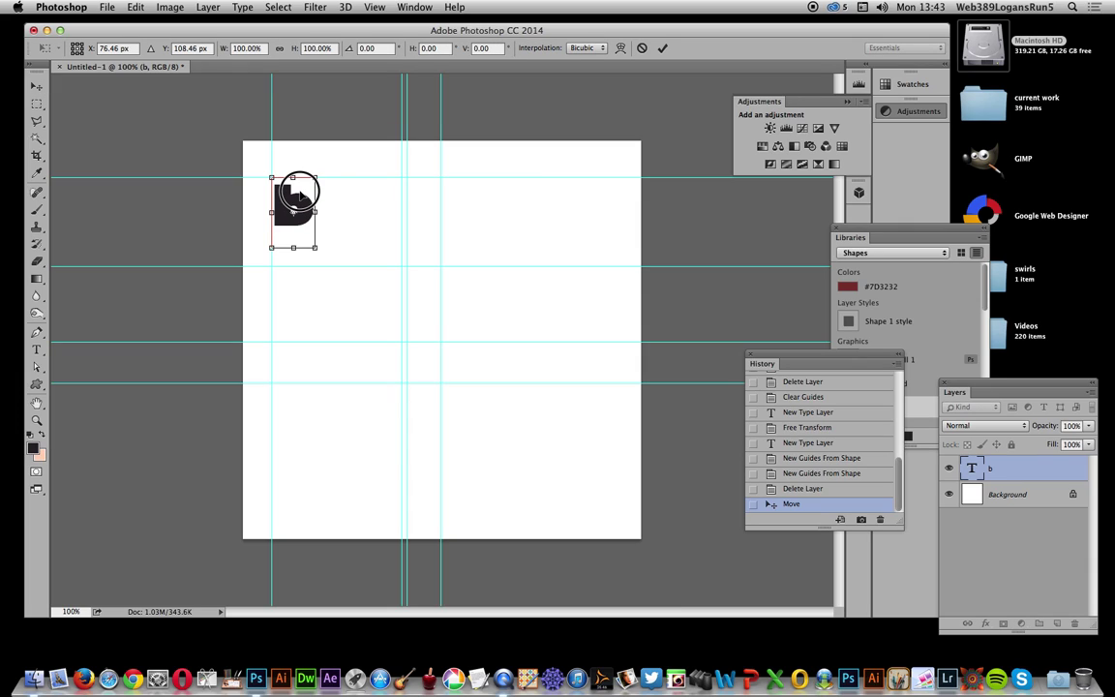
pyautogui.click(661, 50)
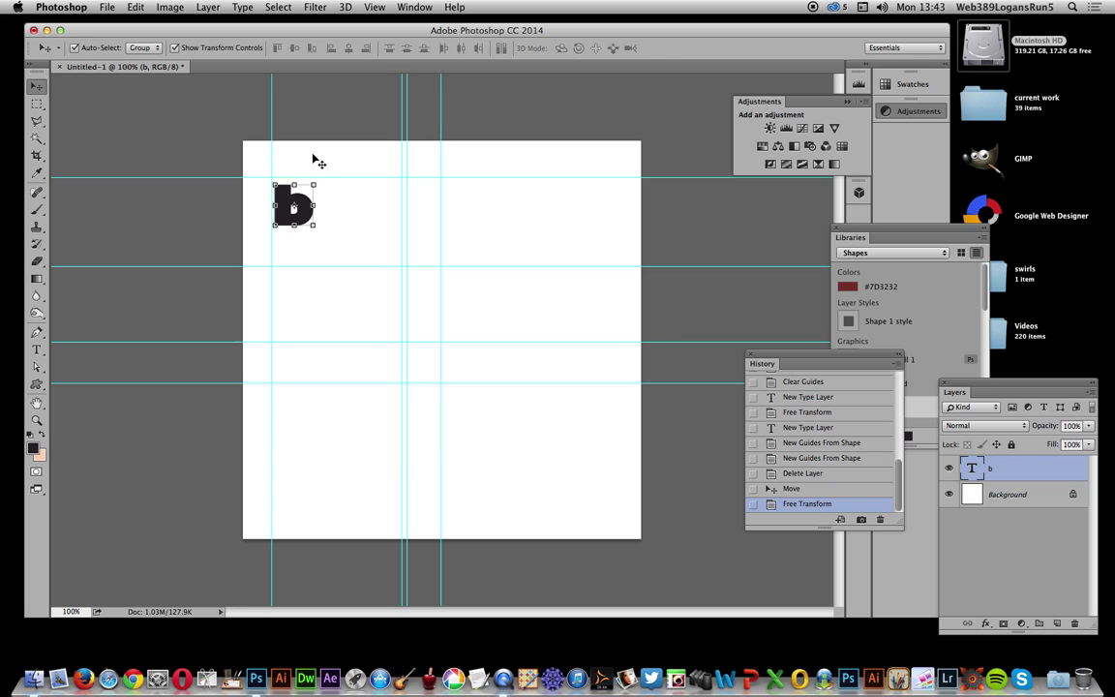
pyautogui.click(300, 199)
pyautogui.moveTo(305, 201); pyautogui.dragTo(299, 195)
# Step: Delete the b layer and clear all guides from the canvas
pyautogui.press('BackSpace')
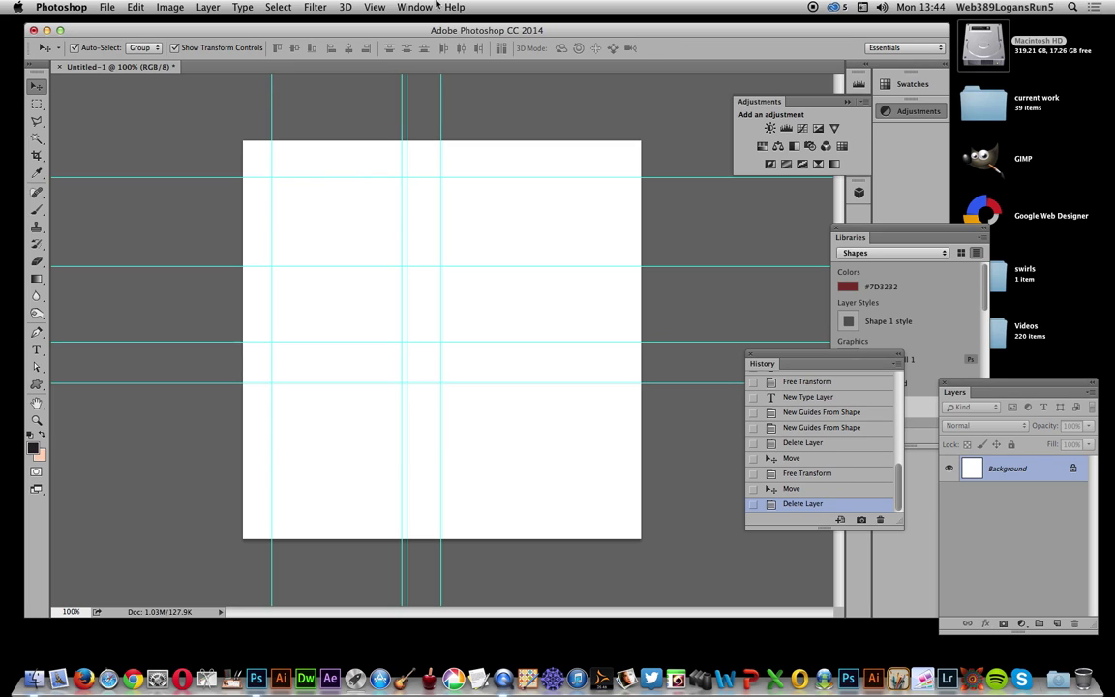
pyautogui.click(375, 8)
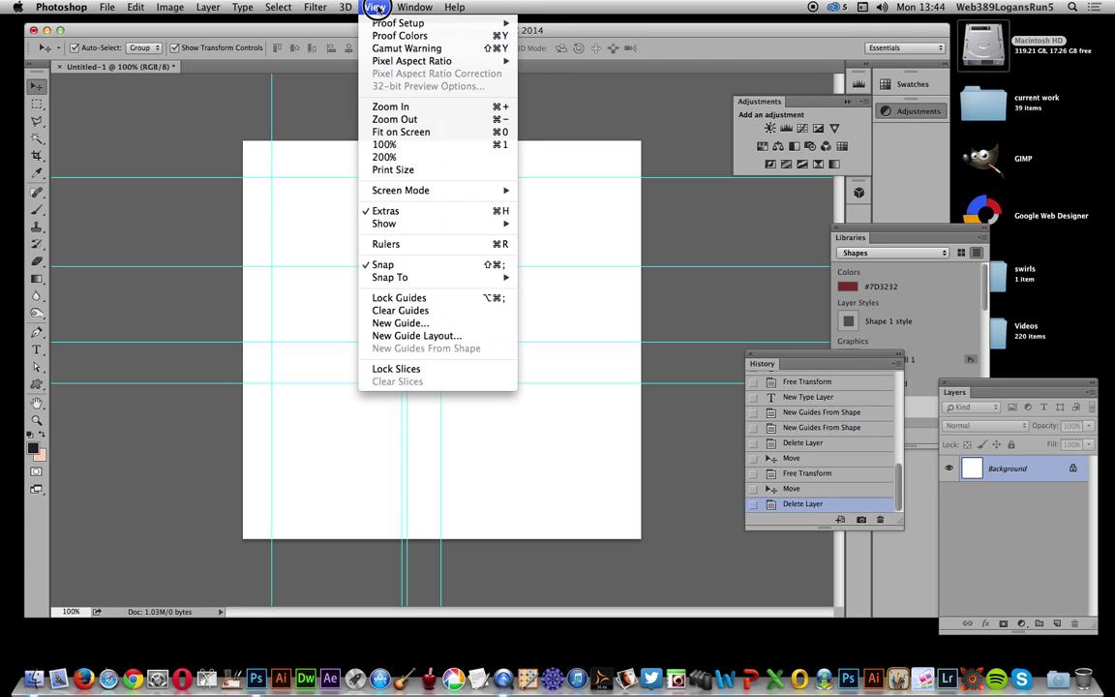
pyautogui.click(414, 311)
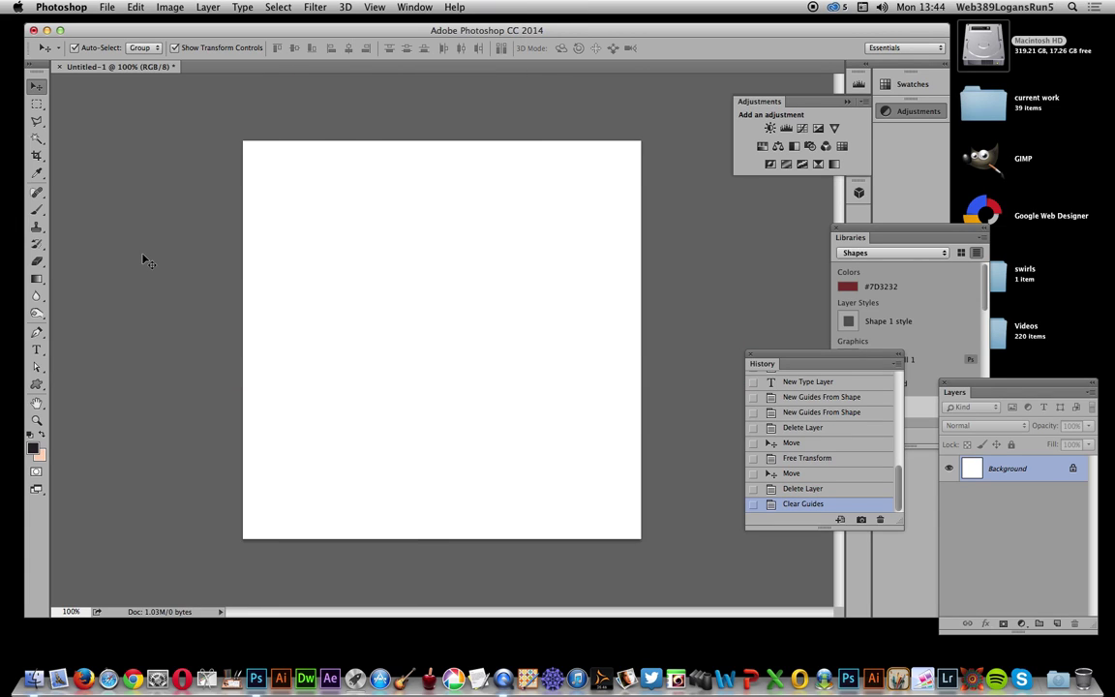
# Step: Draw a small angel at top-left and a larger one lower right, then select both
pyautogui.click(36, 385)
pyautogui.moveTo(282, 180); pyautogui.dragTo(426, 317)
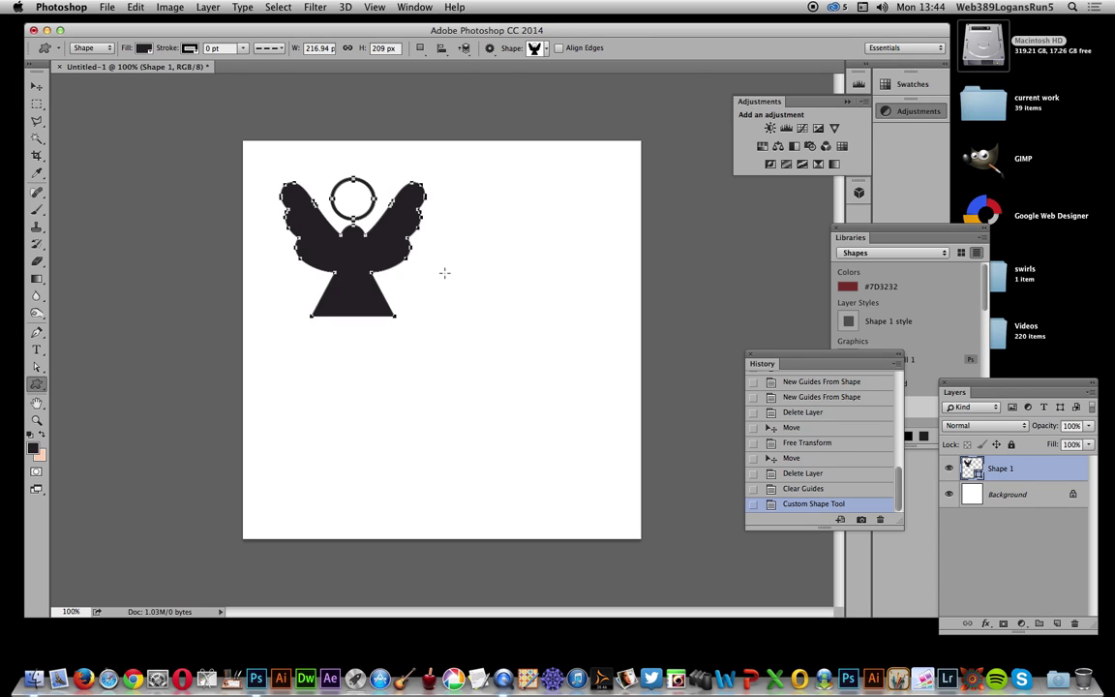
pyautogui.moveTo(428, 247); pyautogui.dragTo(581, 433)
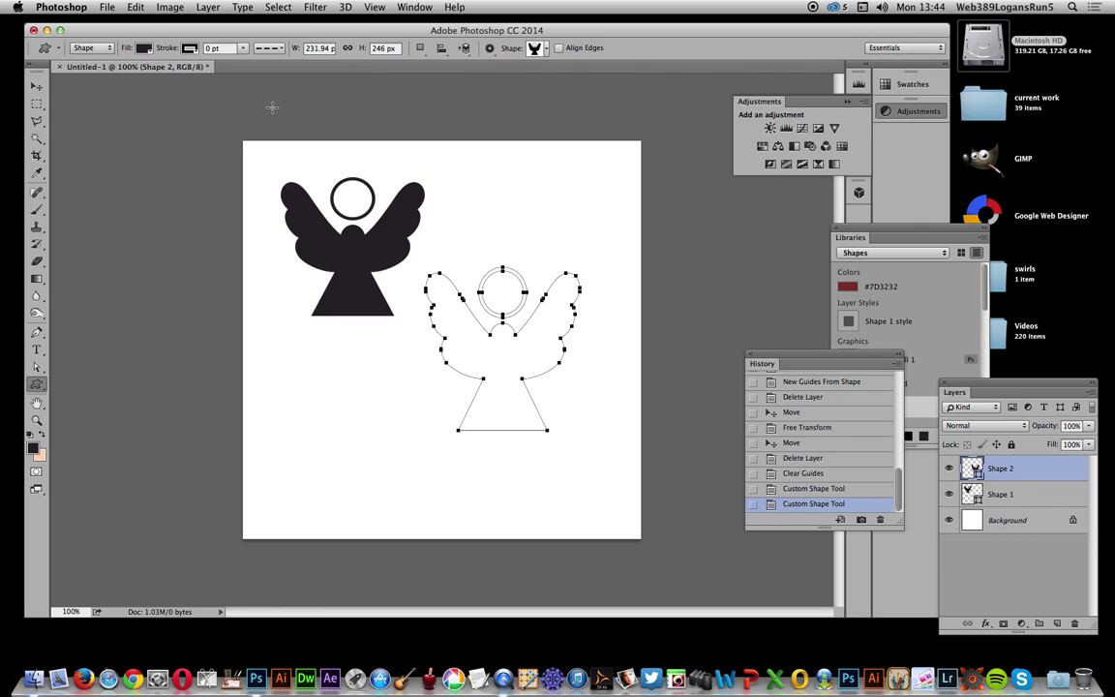
pyautogui.click(36, 85)
pyautogui.moveTo(255, 142); pyautogui.dragTo(602, 464)
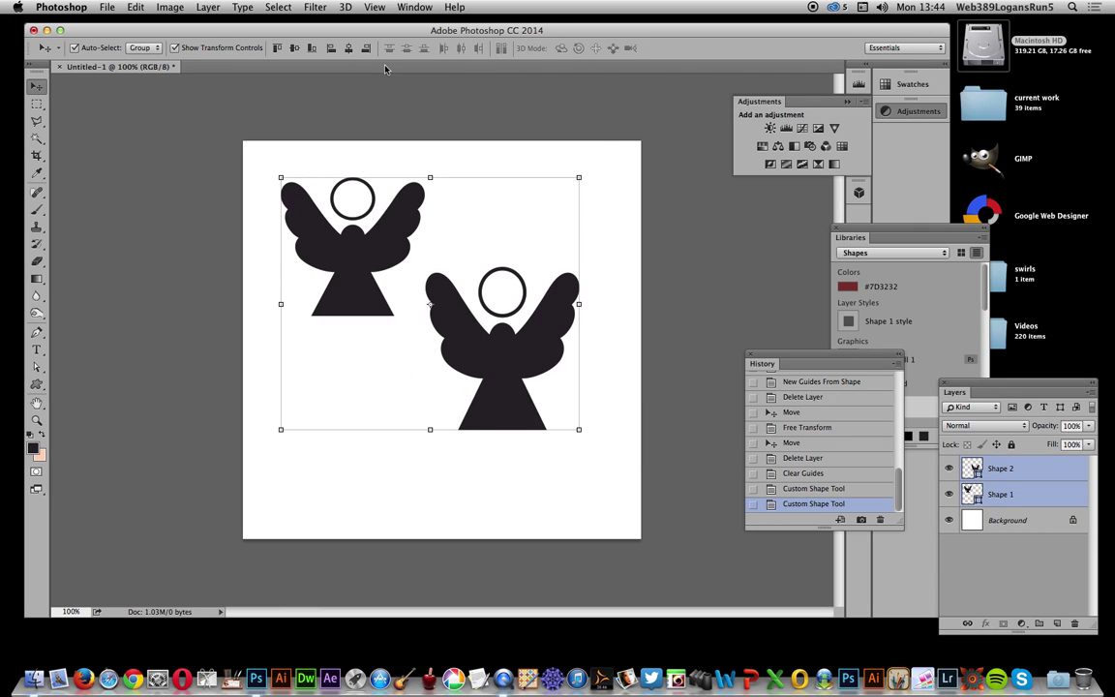
# Step: Create guides from both angel shapes' bounds and centres, then deselect them
pyautogui.click(374, 7)
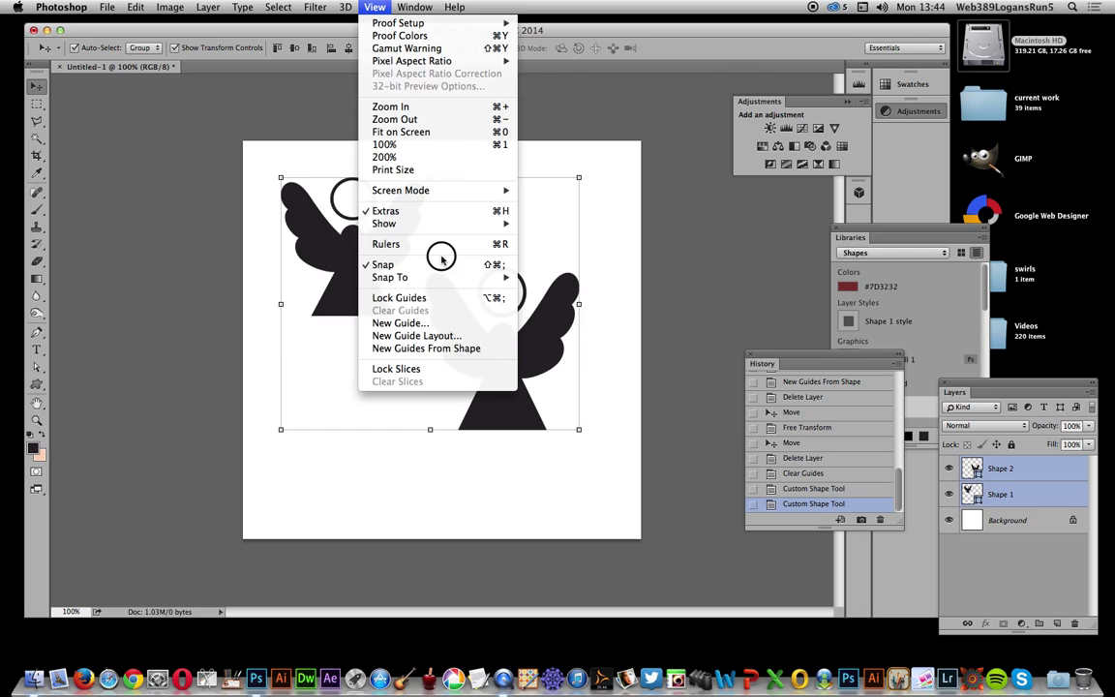
pyautogui.click(455, 351)
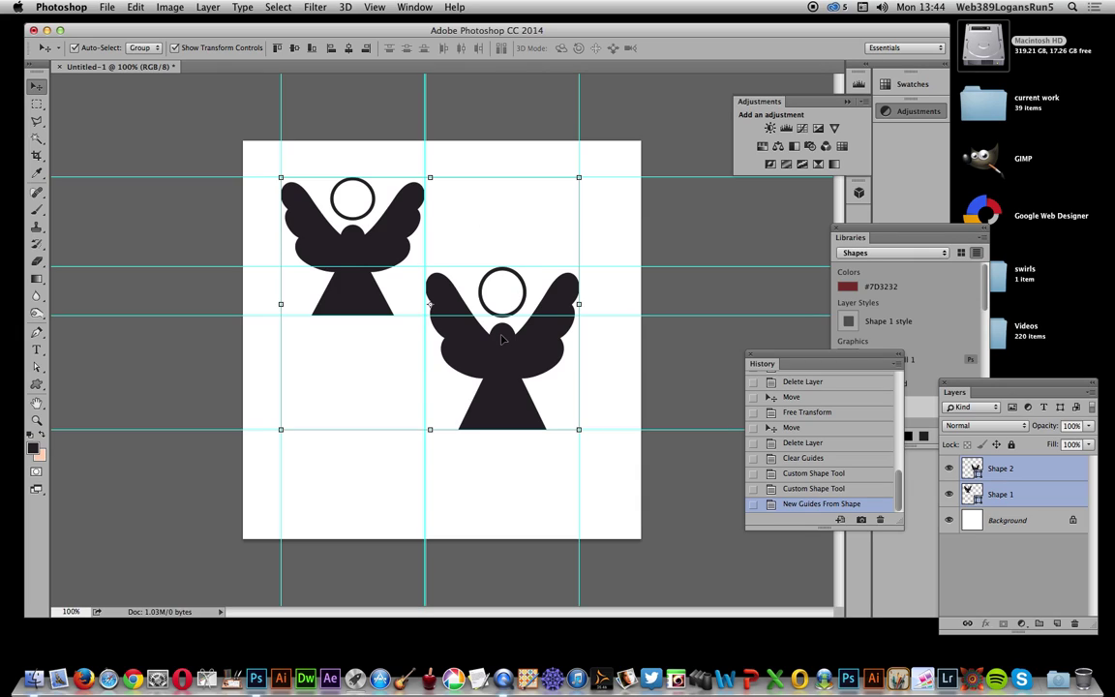
pyautogui.click(634, 230)
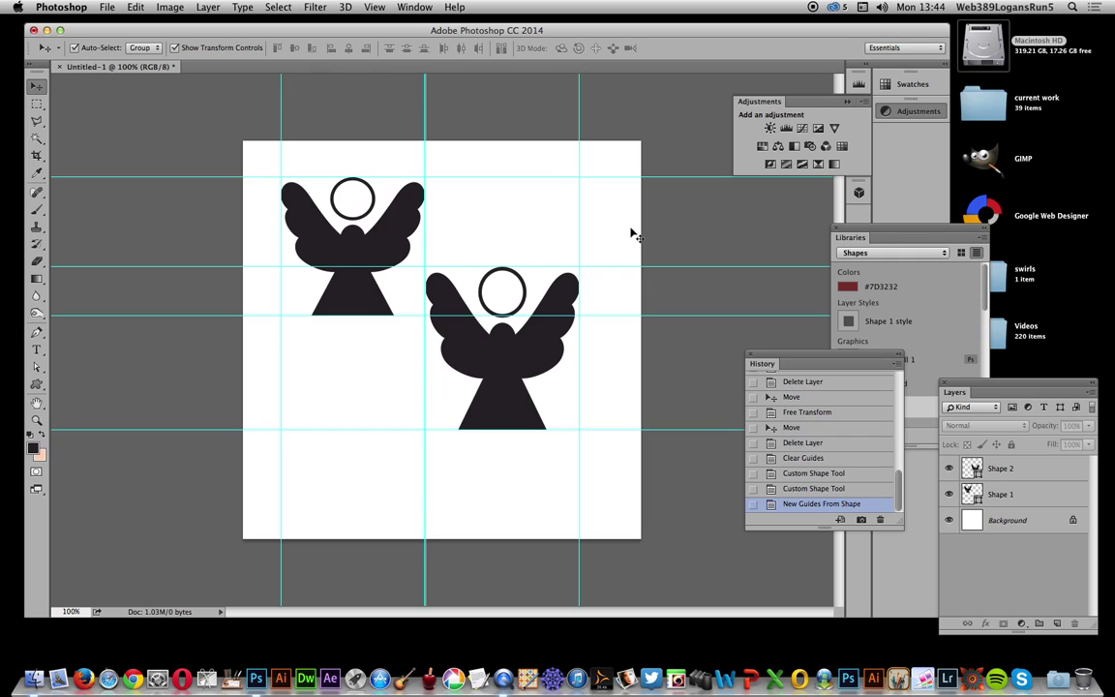